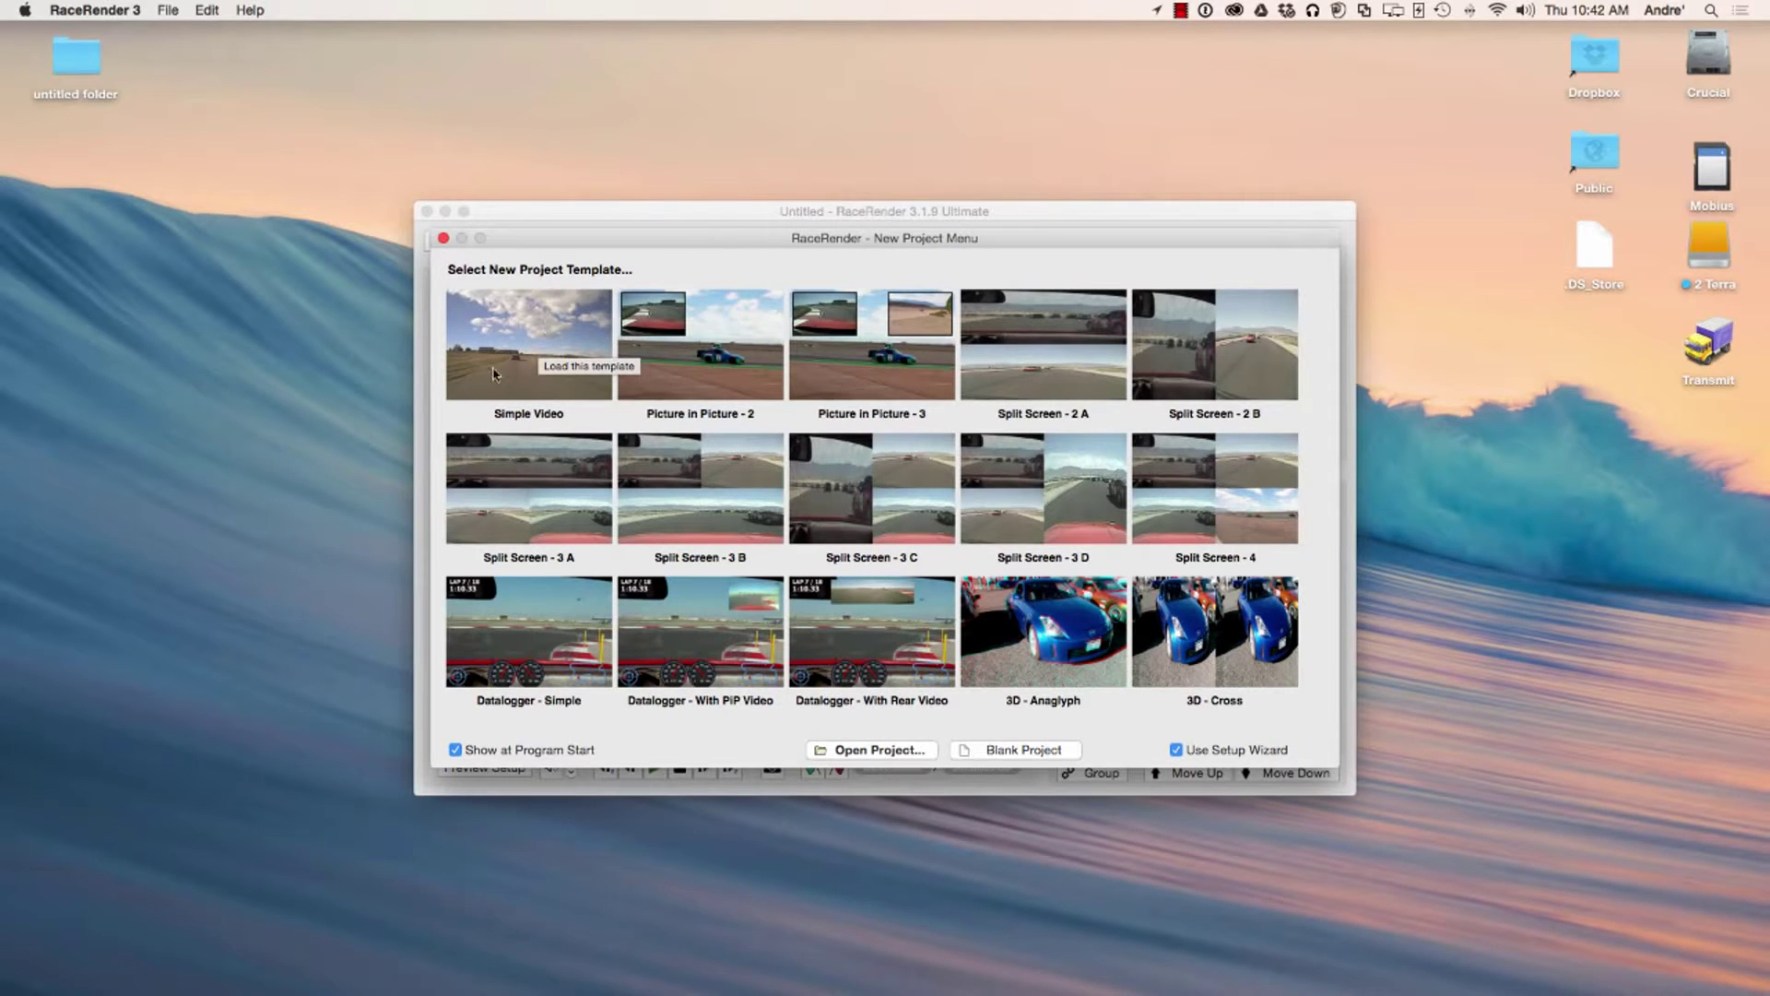
# - Create a Simple Video project using REC_0010.MOV from the Mobius drive's DCIM/100HDDVR folder, and dismiss the setup wizard
pyautogui.click(518, 345)
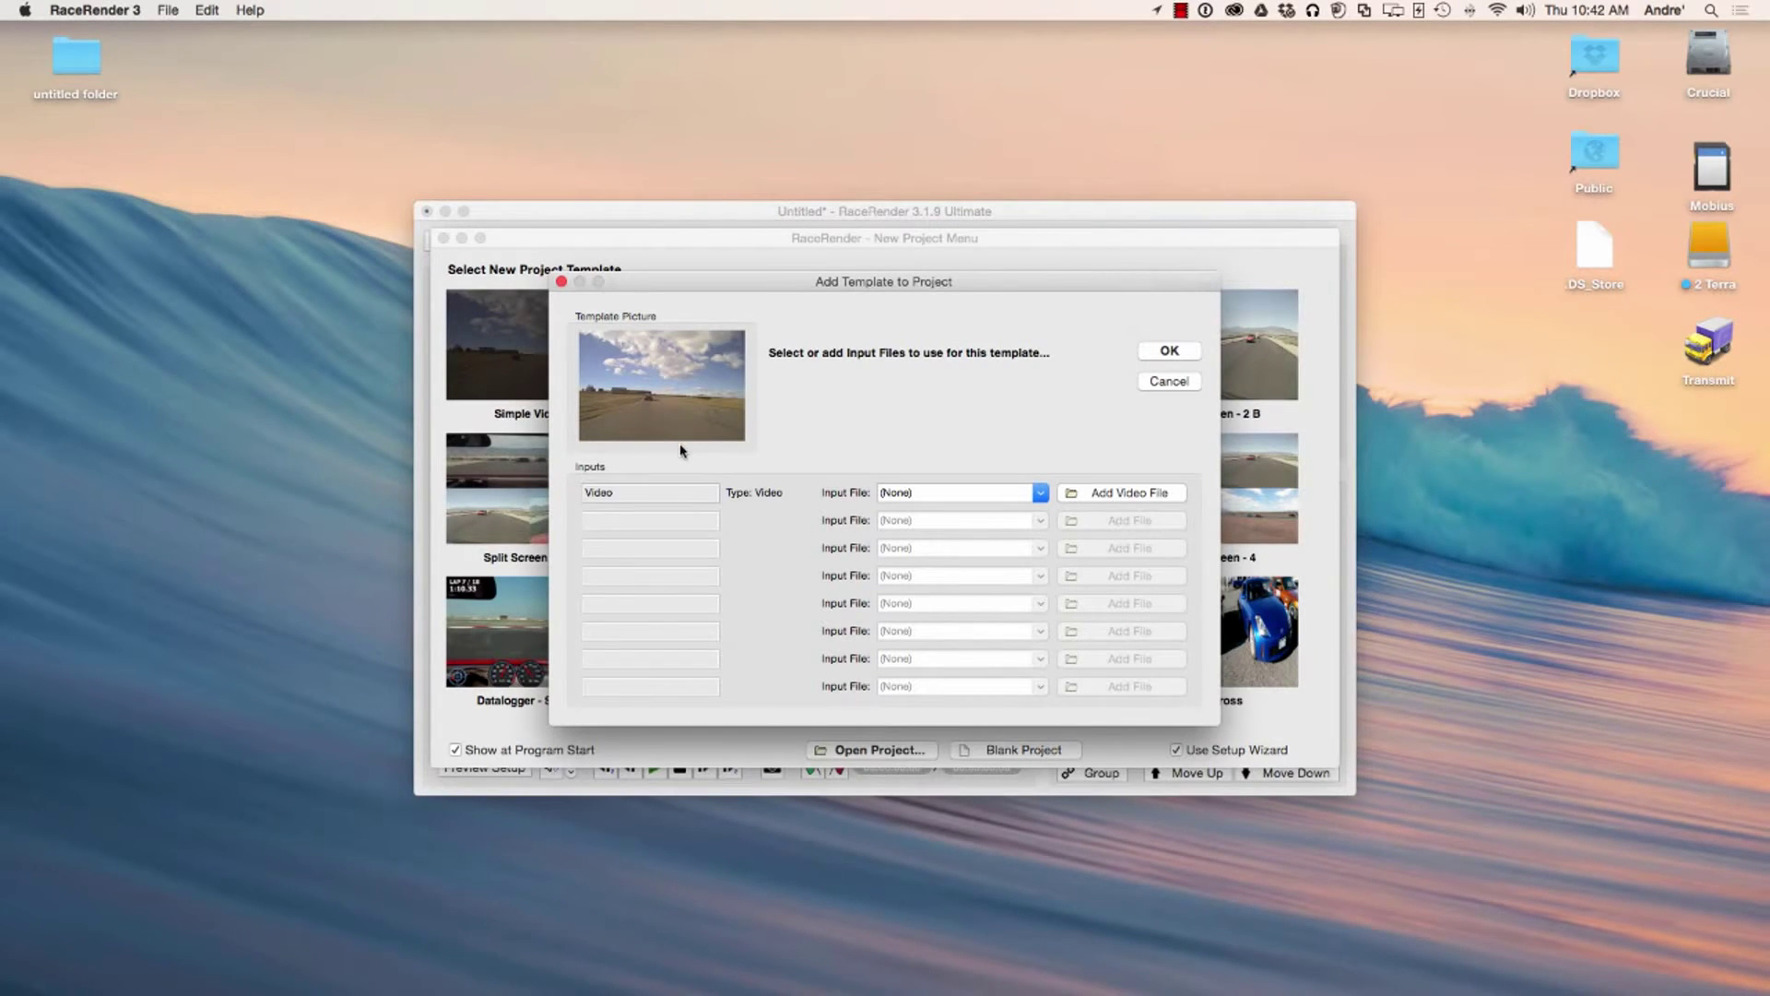
pyautogui.click(1095, 495)
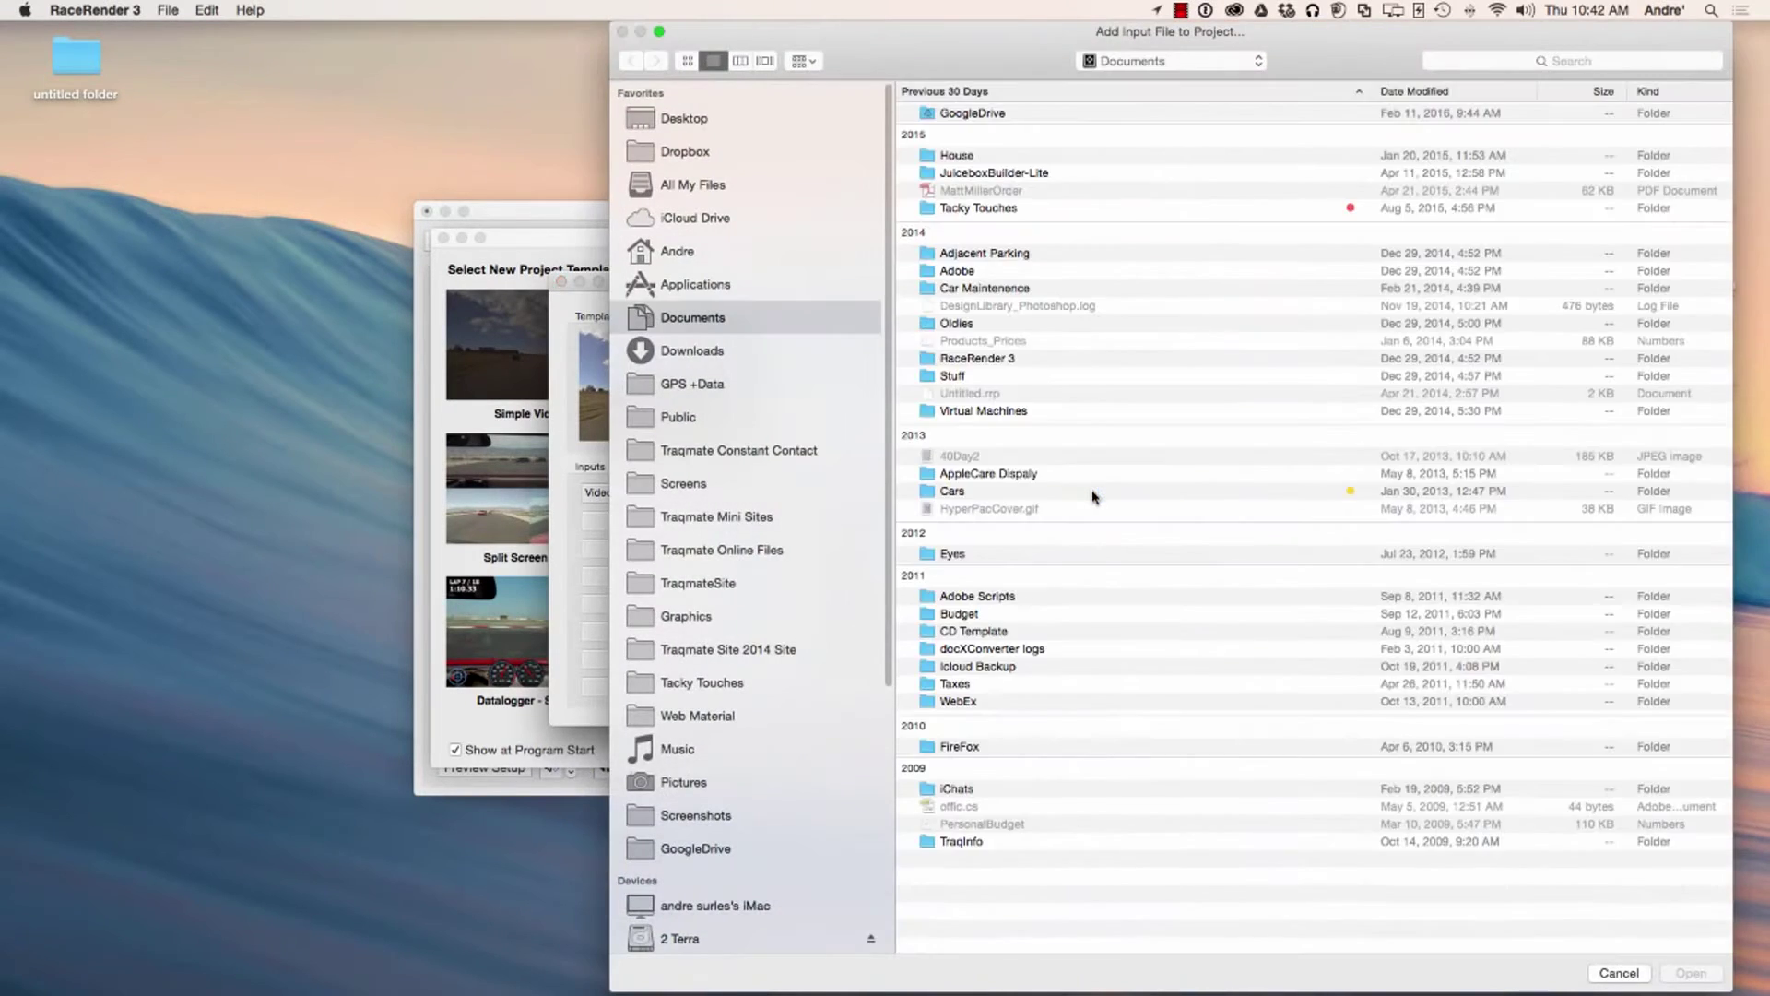
pyautogui.scroll(-10, 788, 461)
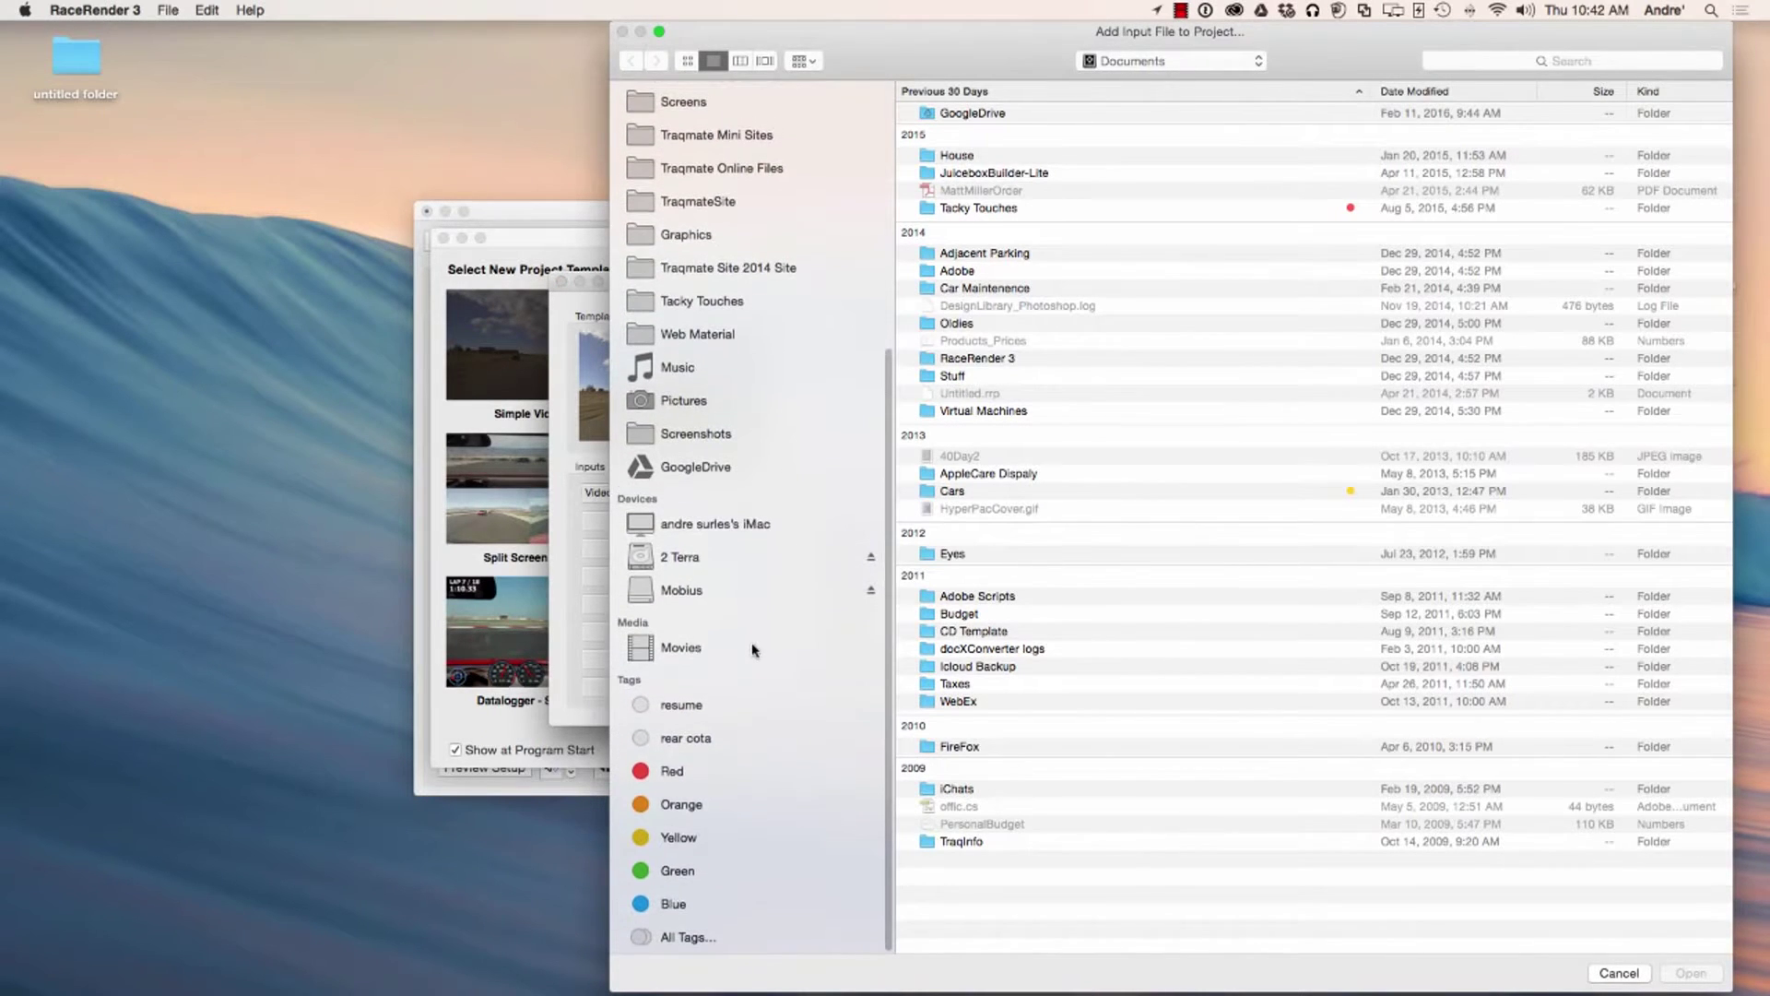
pyautogui.scroll(1, 766, 531)
pyautogui.click(682, 613)
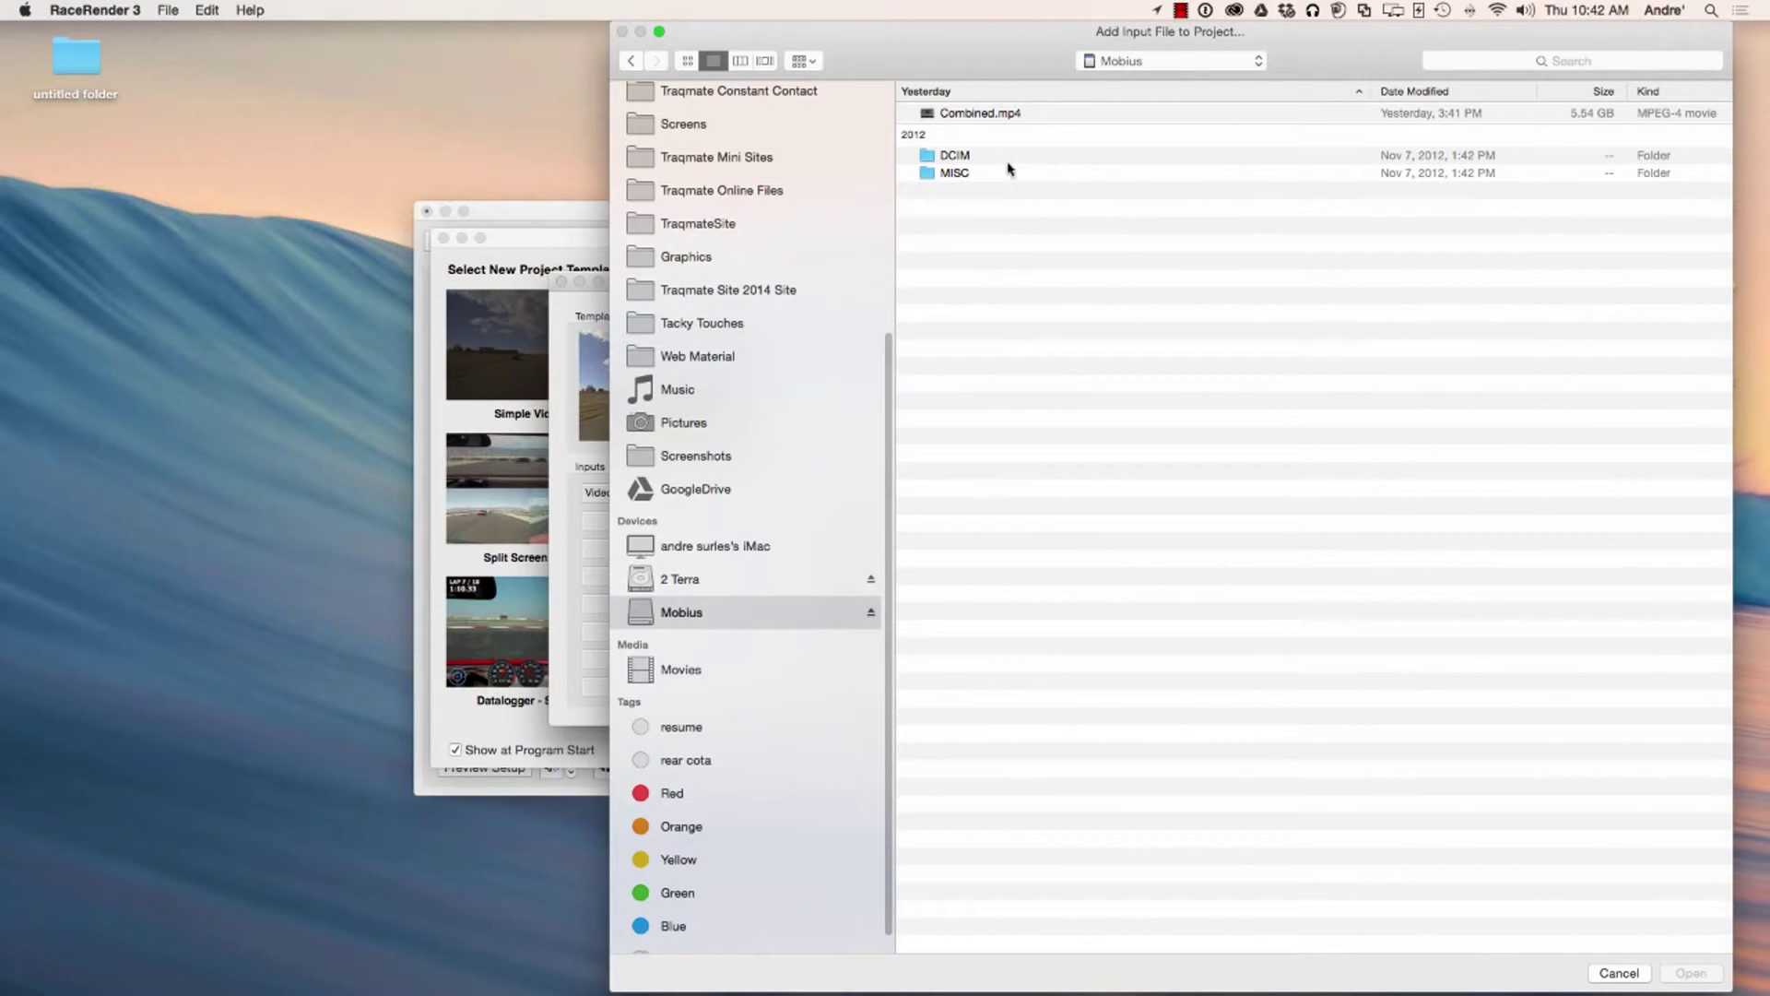
pyautogui.doubleClick(956, 157)
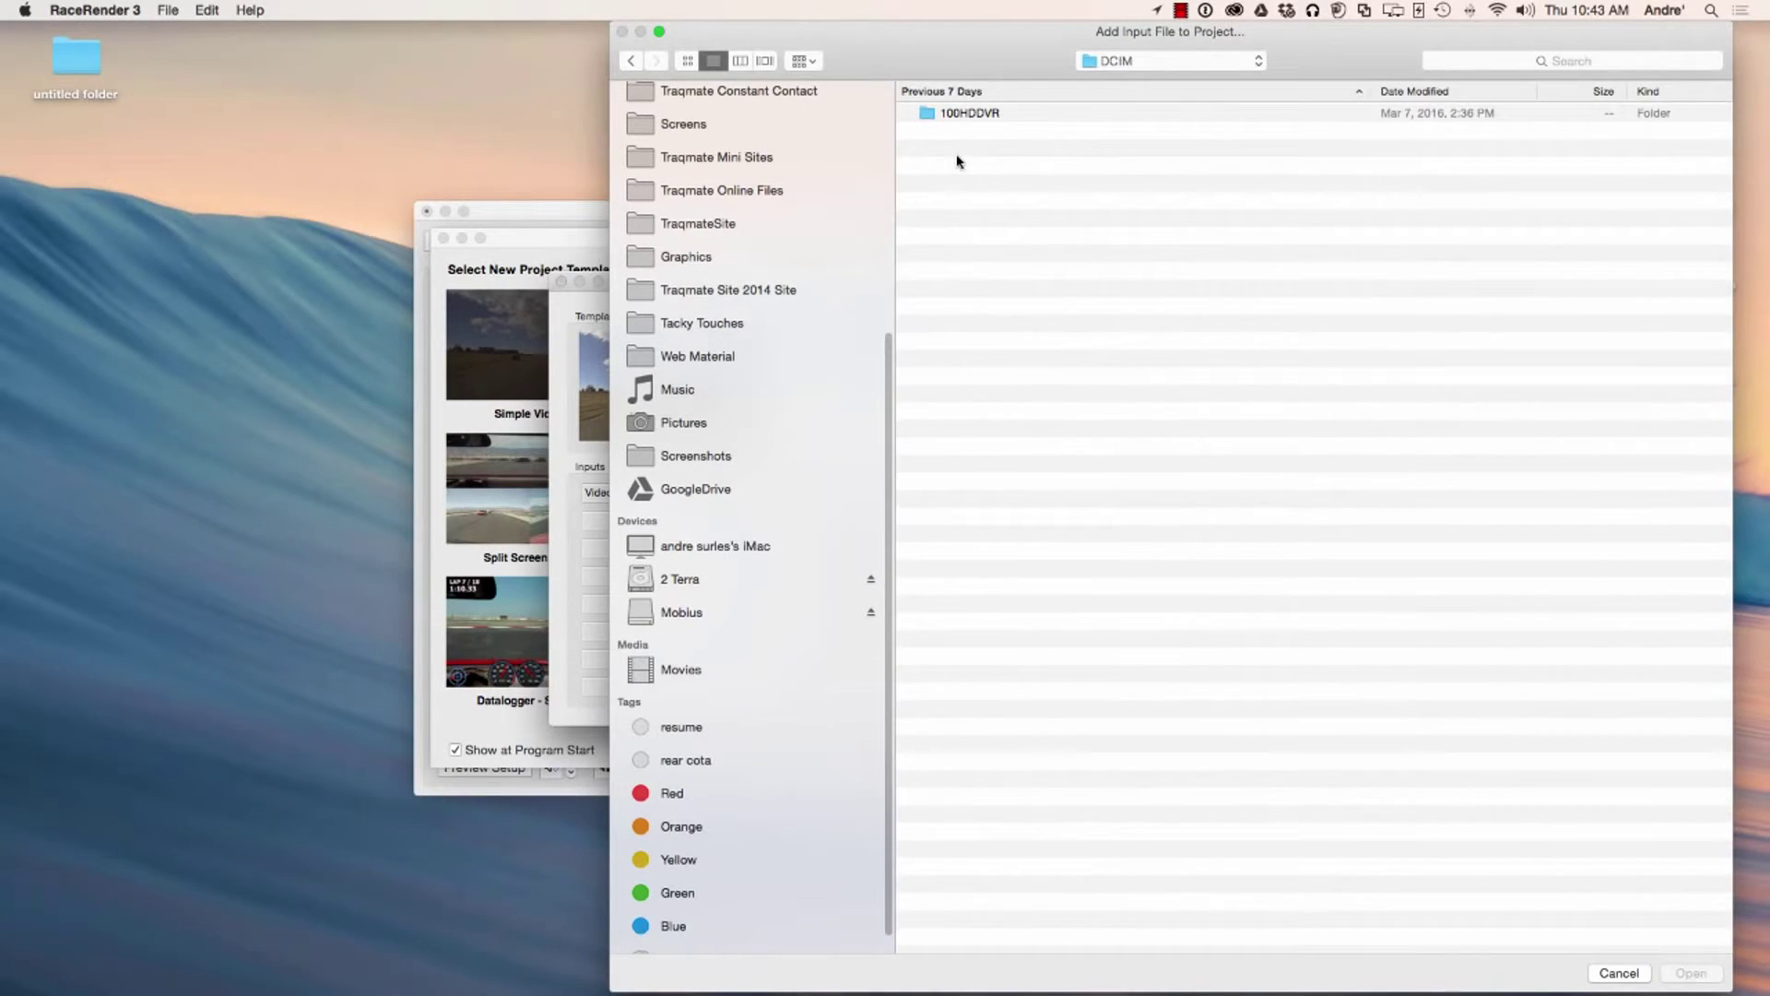
pyautogui.doubleClick(970, 113)
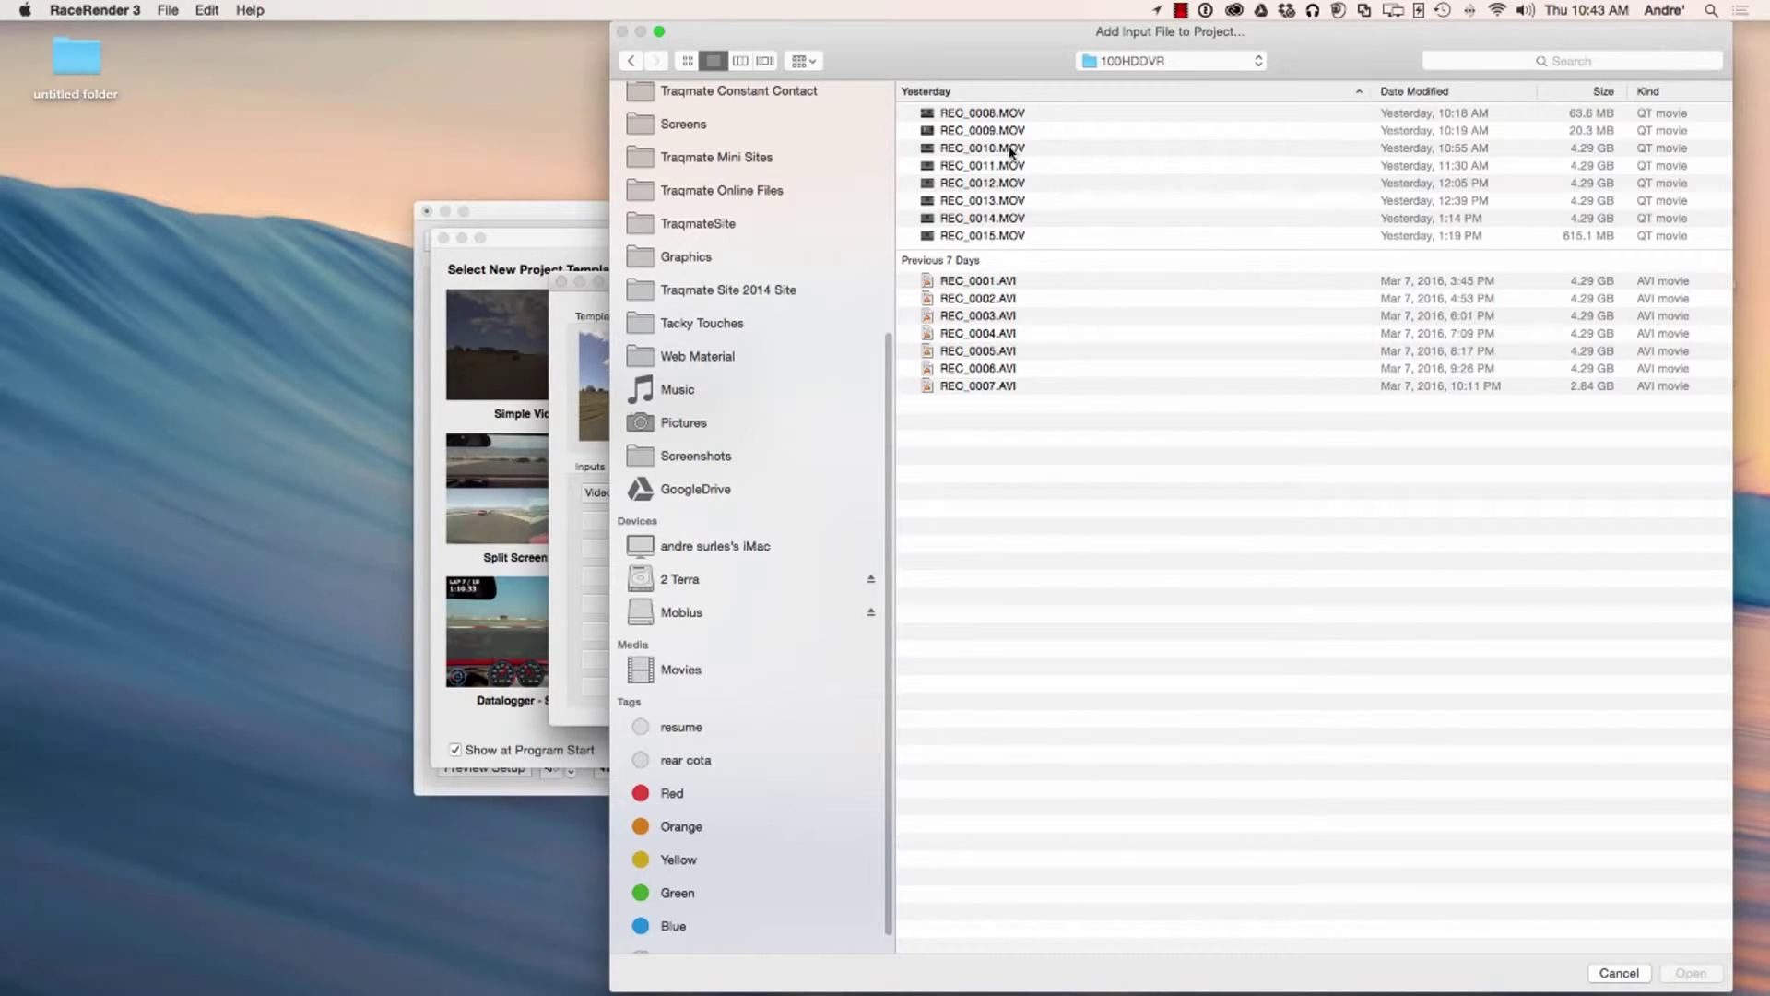
pyautogui.click(970, 149)
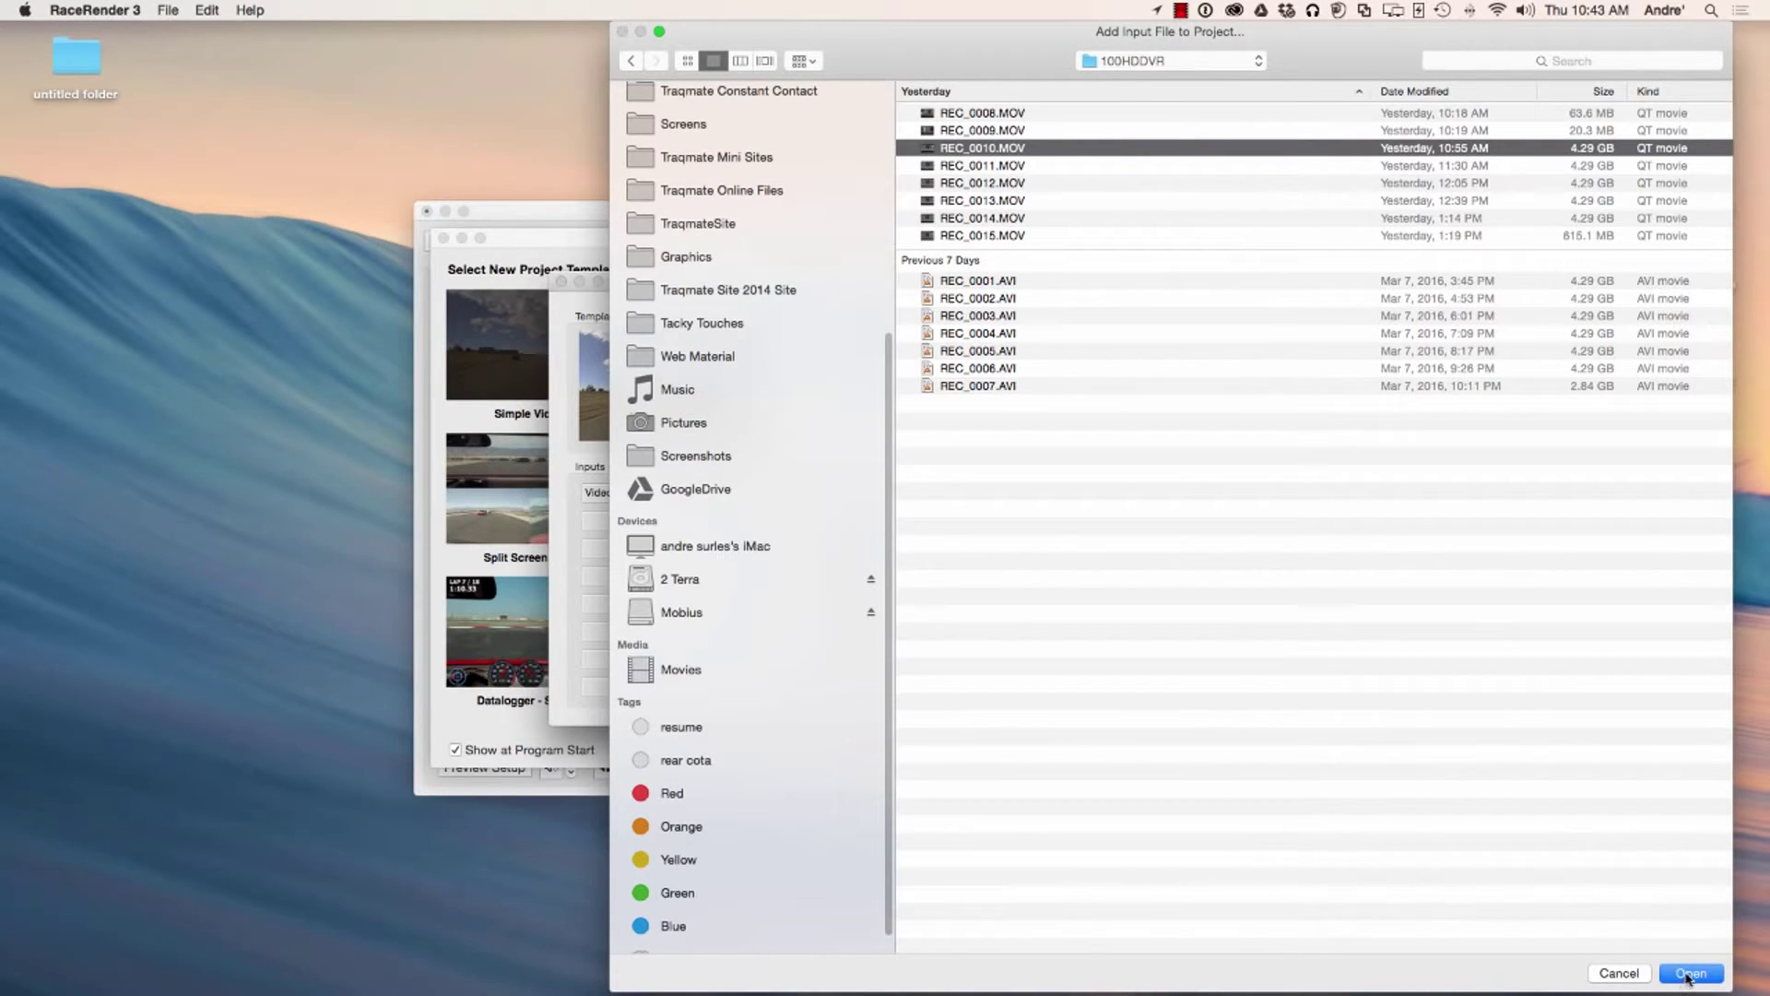
pyautogui.click(1686, 974)
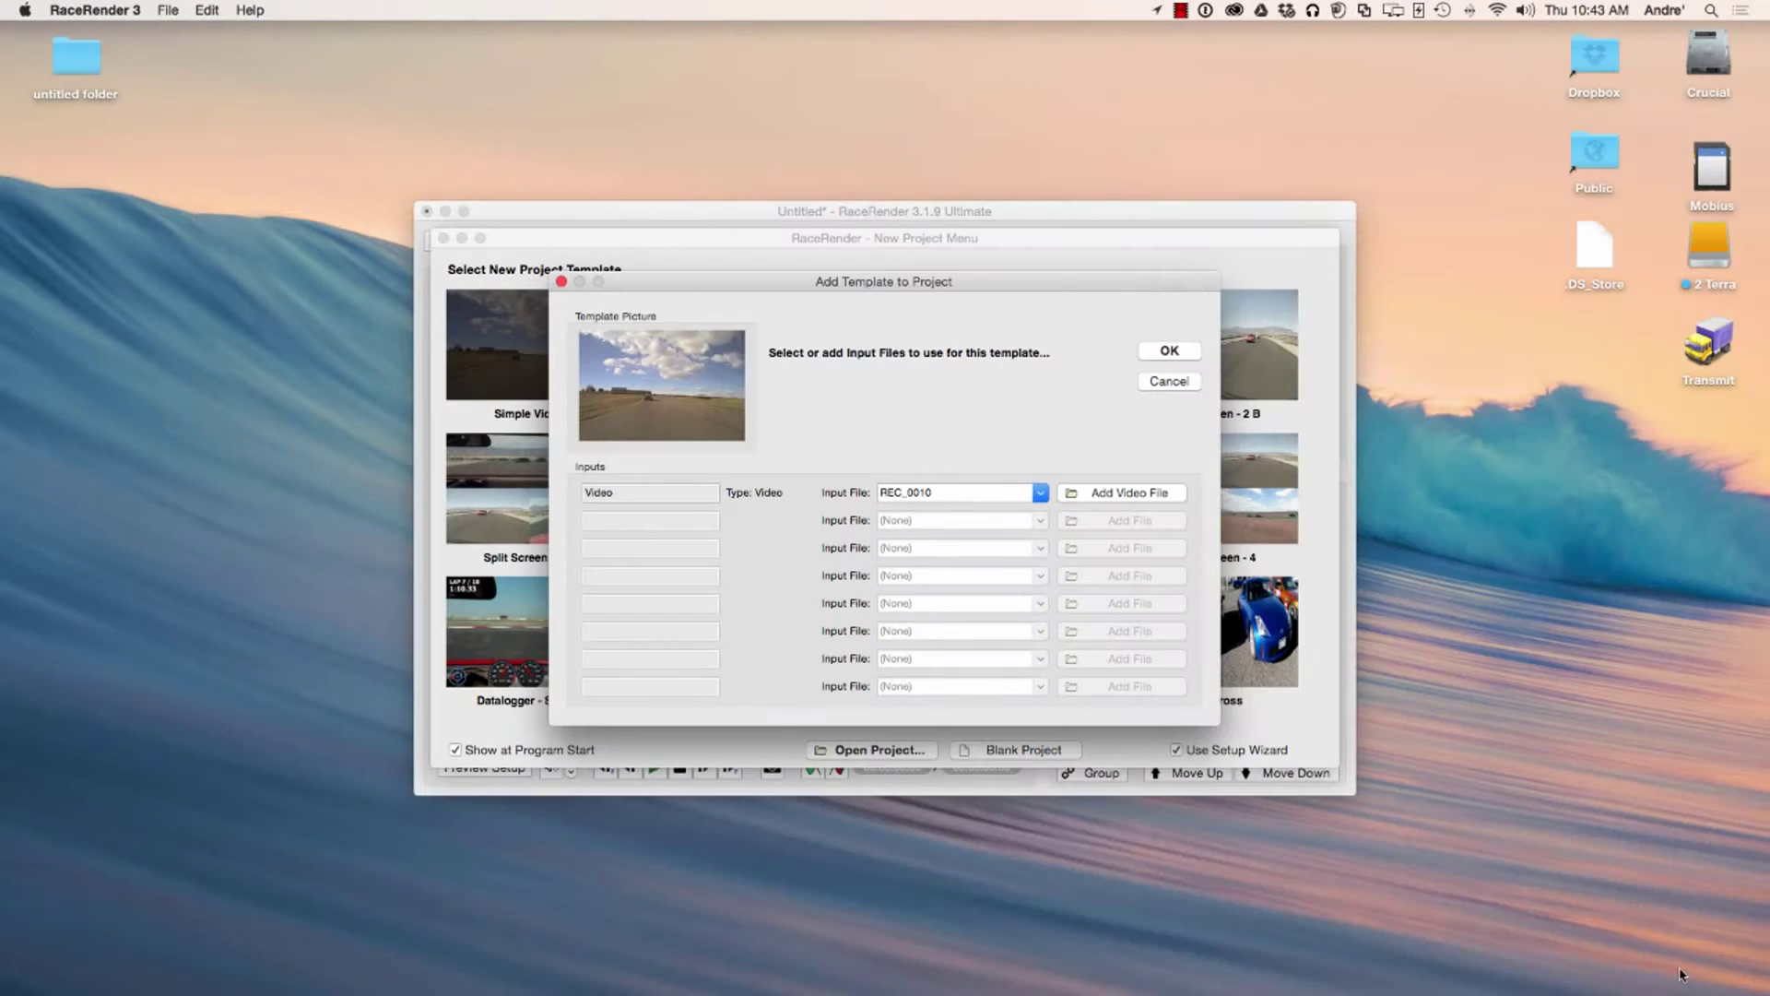
pyautogui.click(1171, 353)
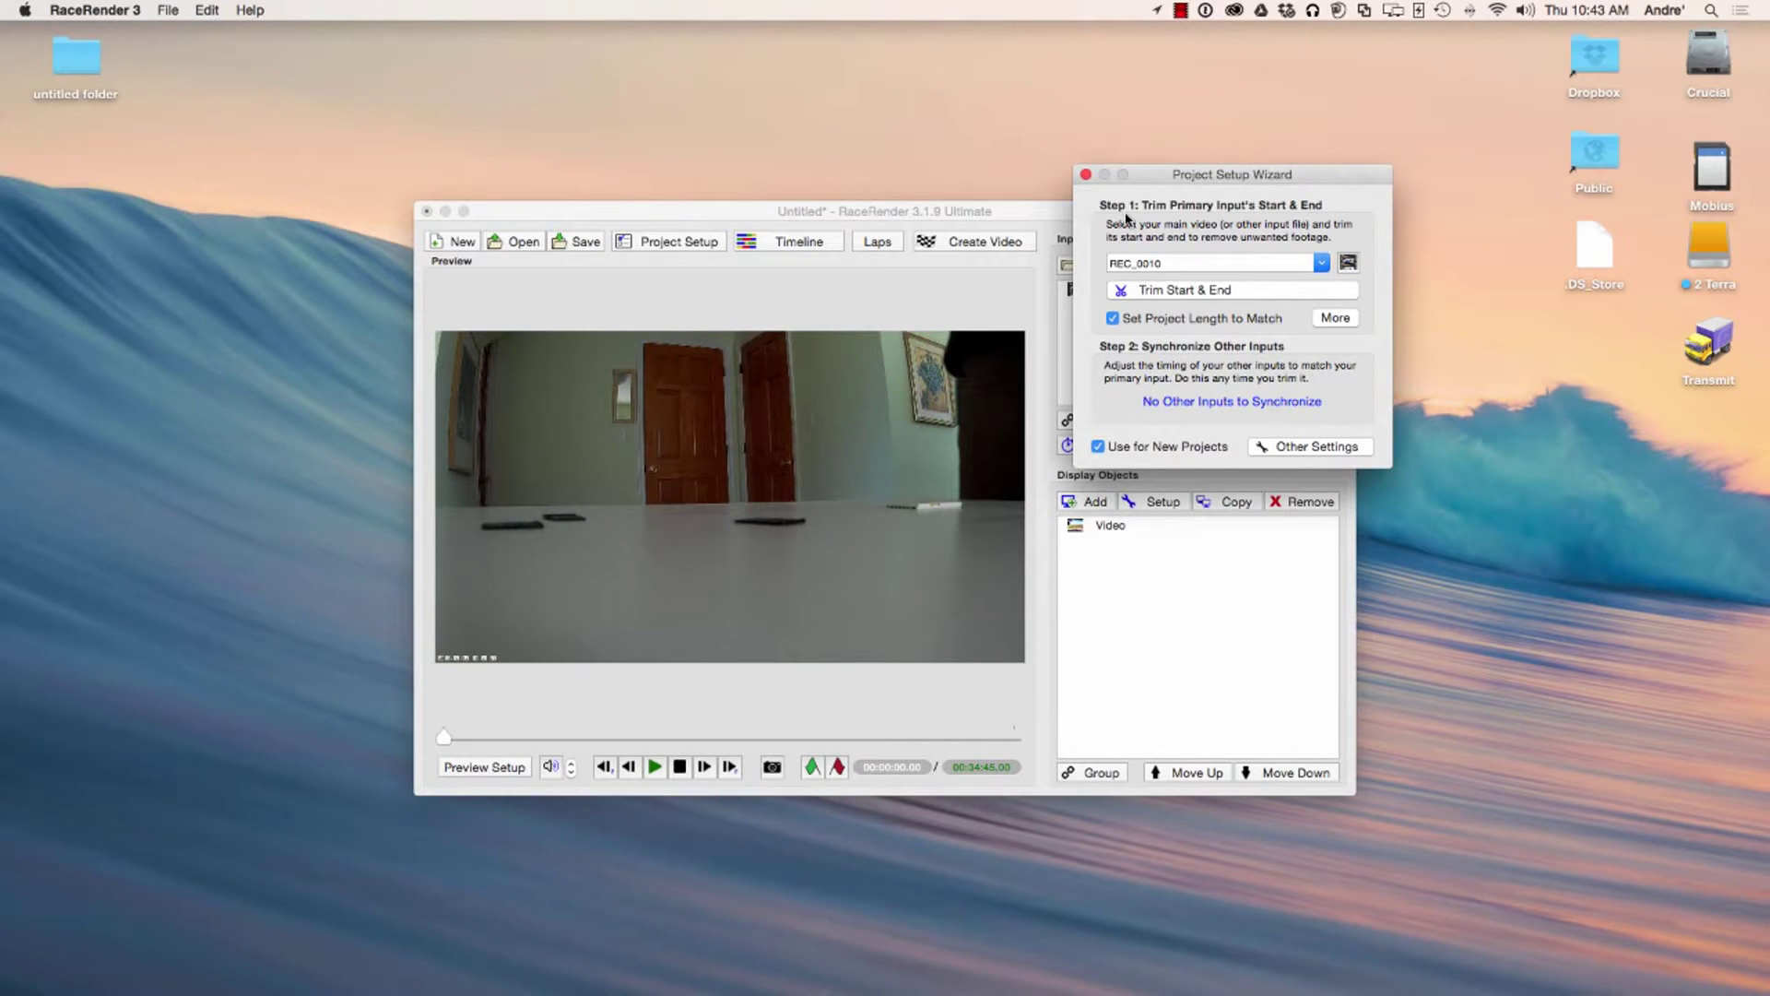
pyautogui.click(1087, 175)
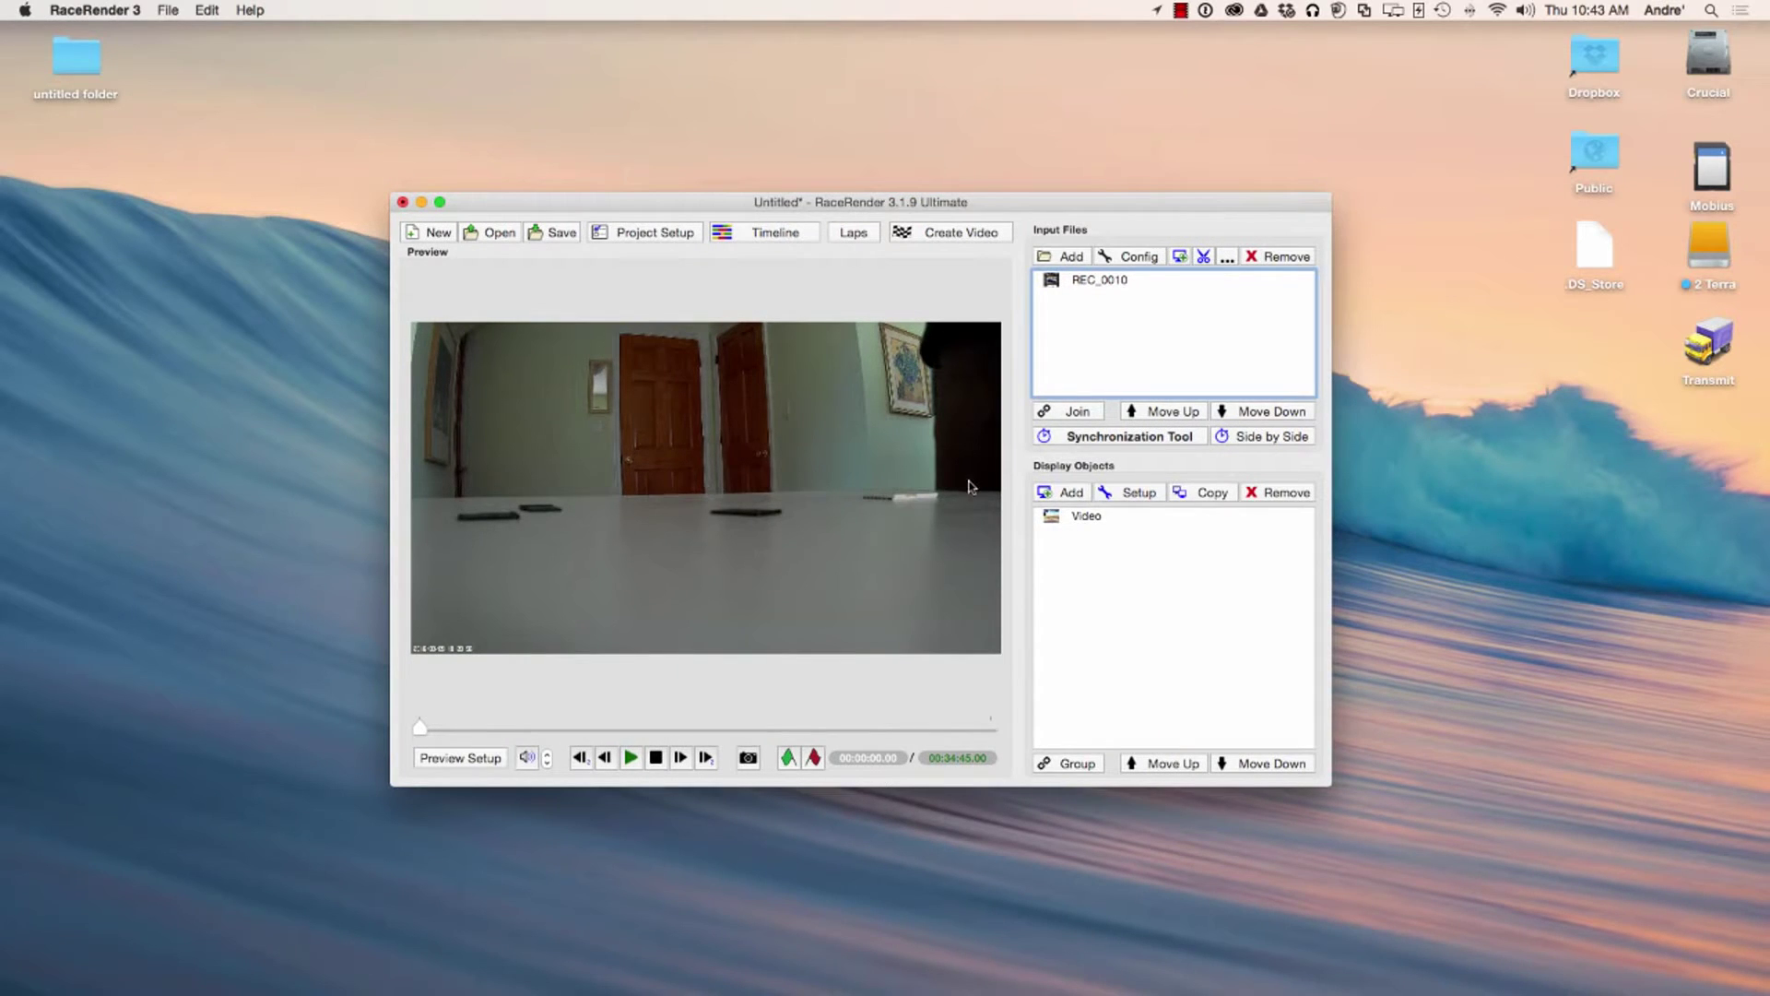
# - Add REC_0011.MOV, REC_0012.MOV and REC_0013.MOV from the 100HDDVR folder to the project's input files
pyautogui.click(1100, 285)
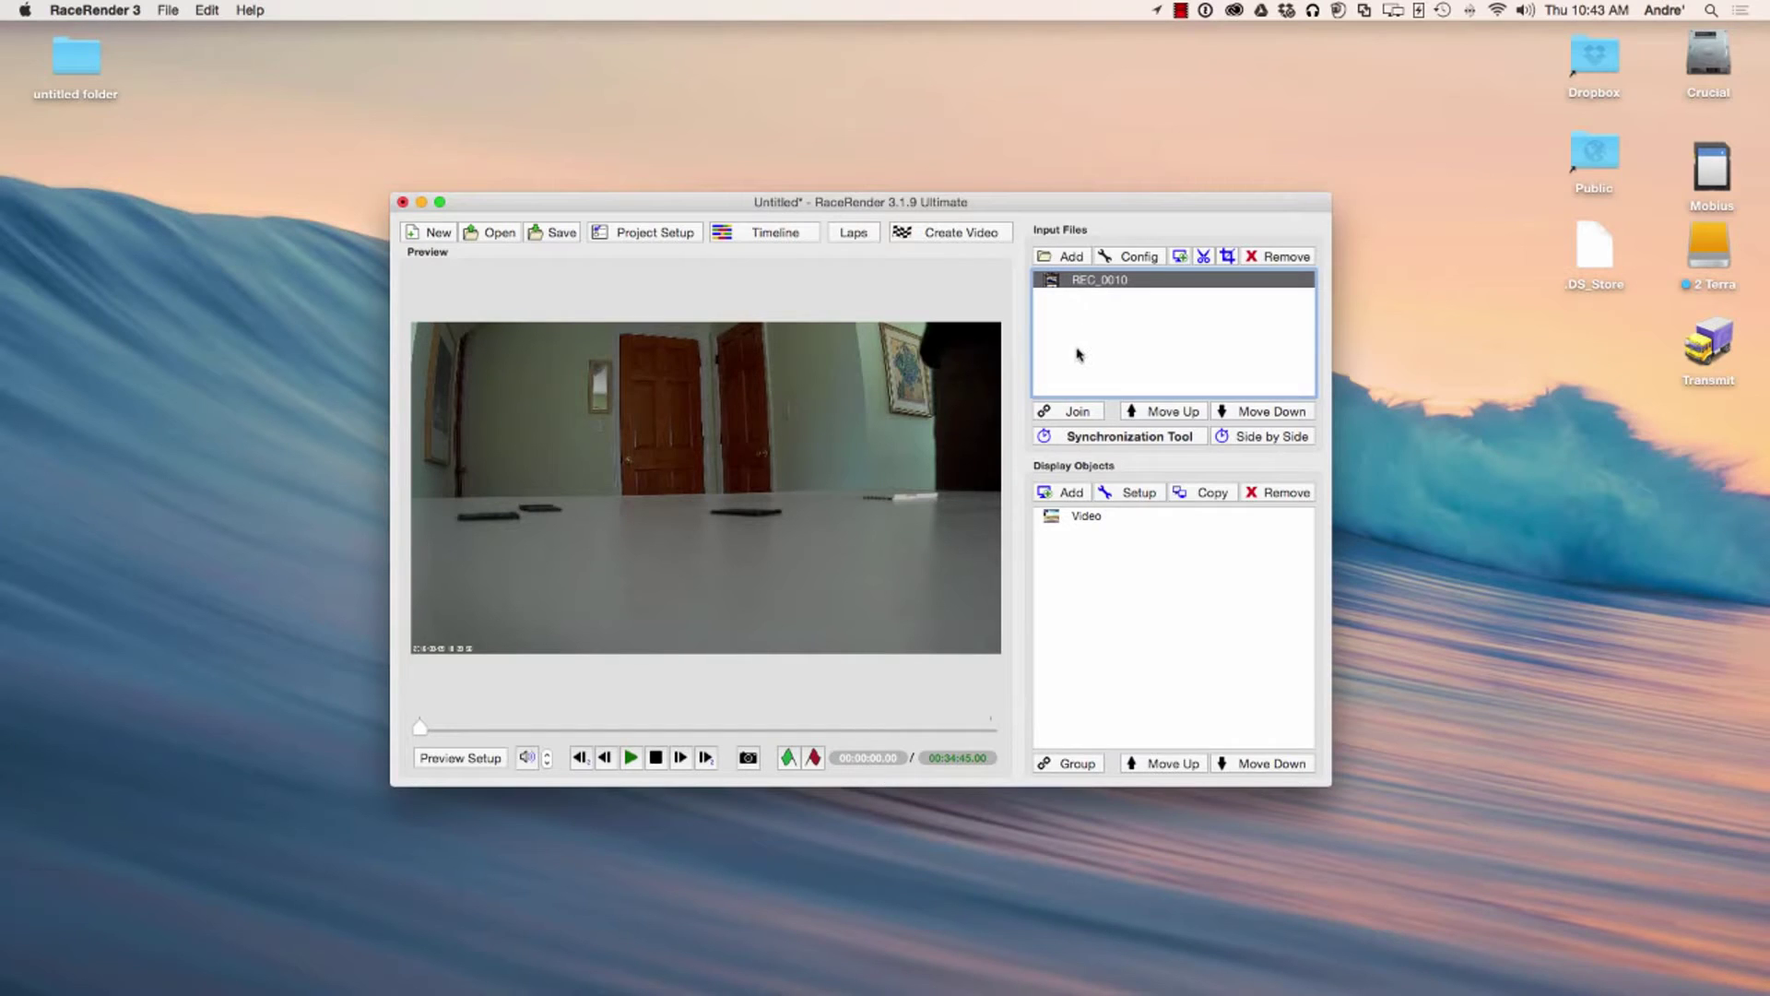
pyautogui.click(1066, 257)
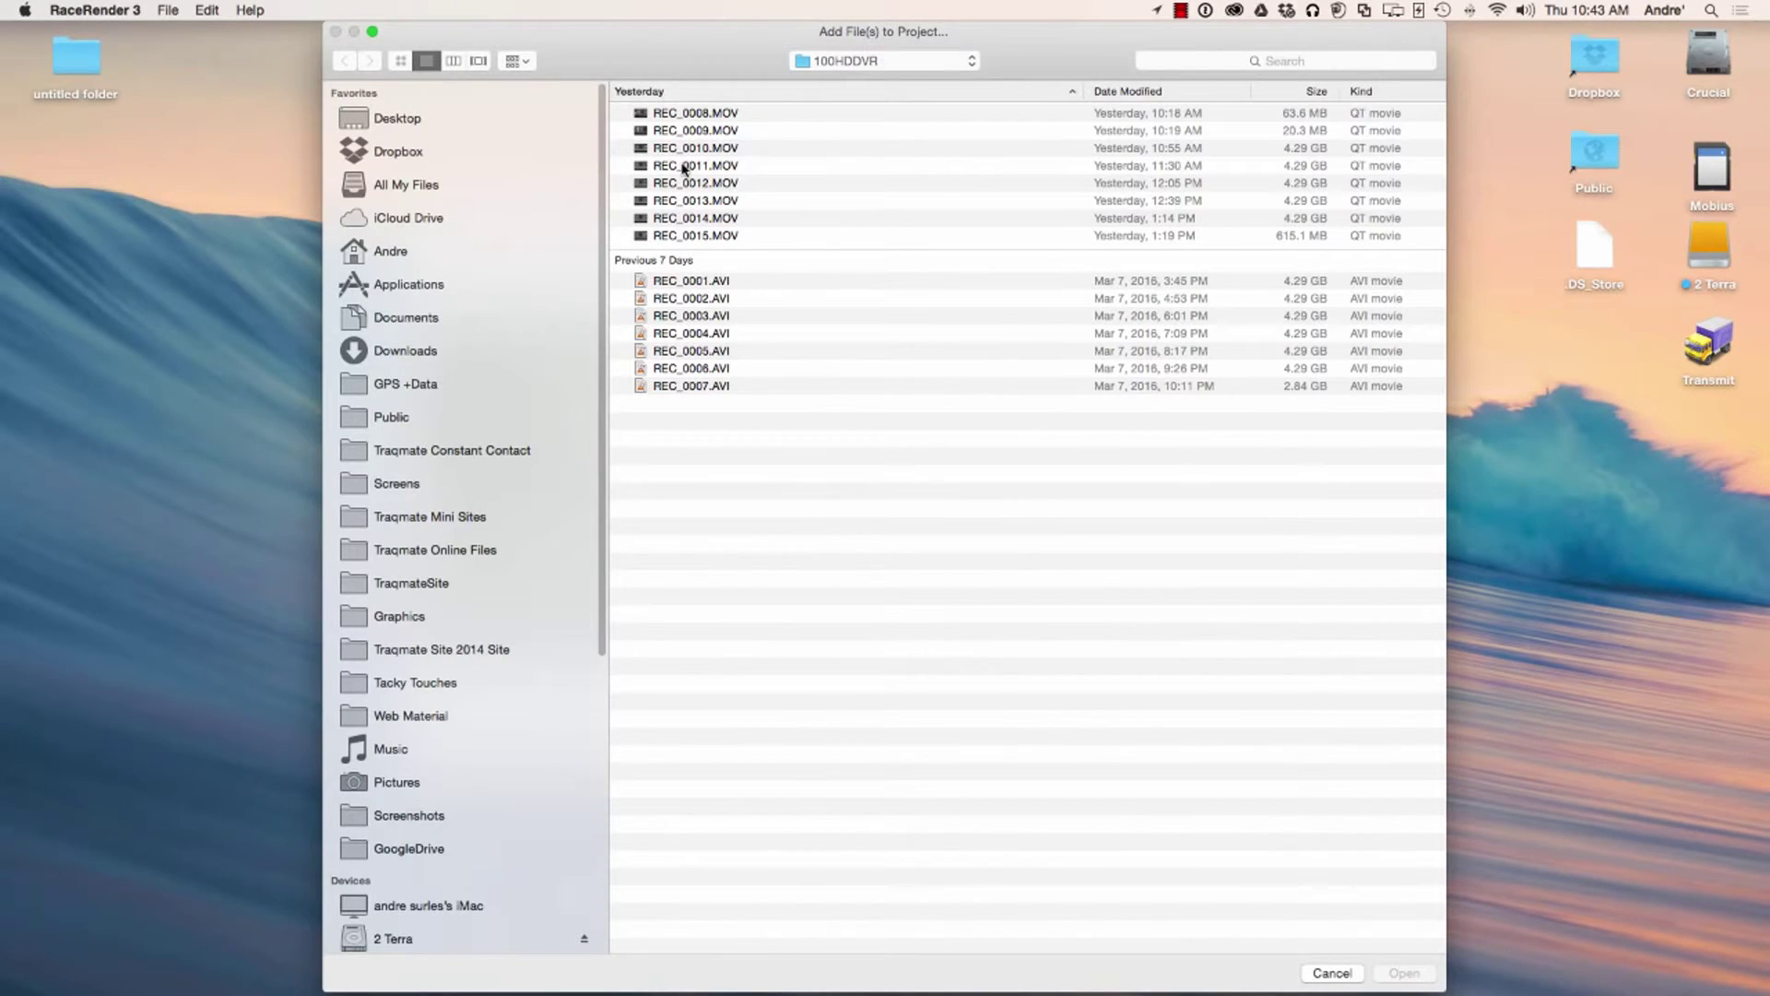
pyautogui.click(684, 168)
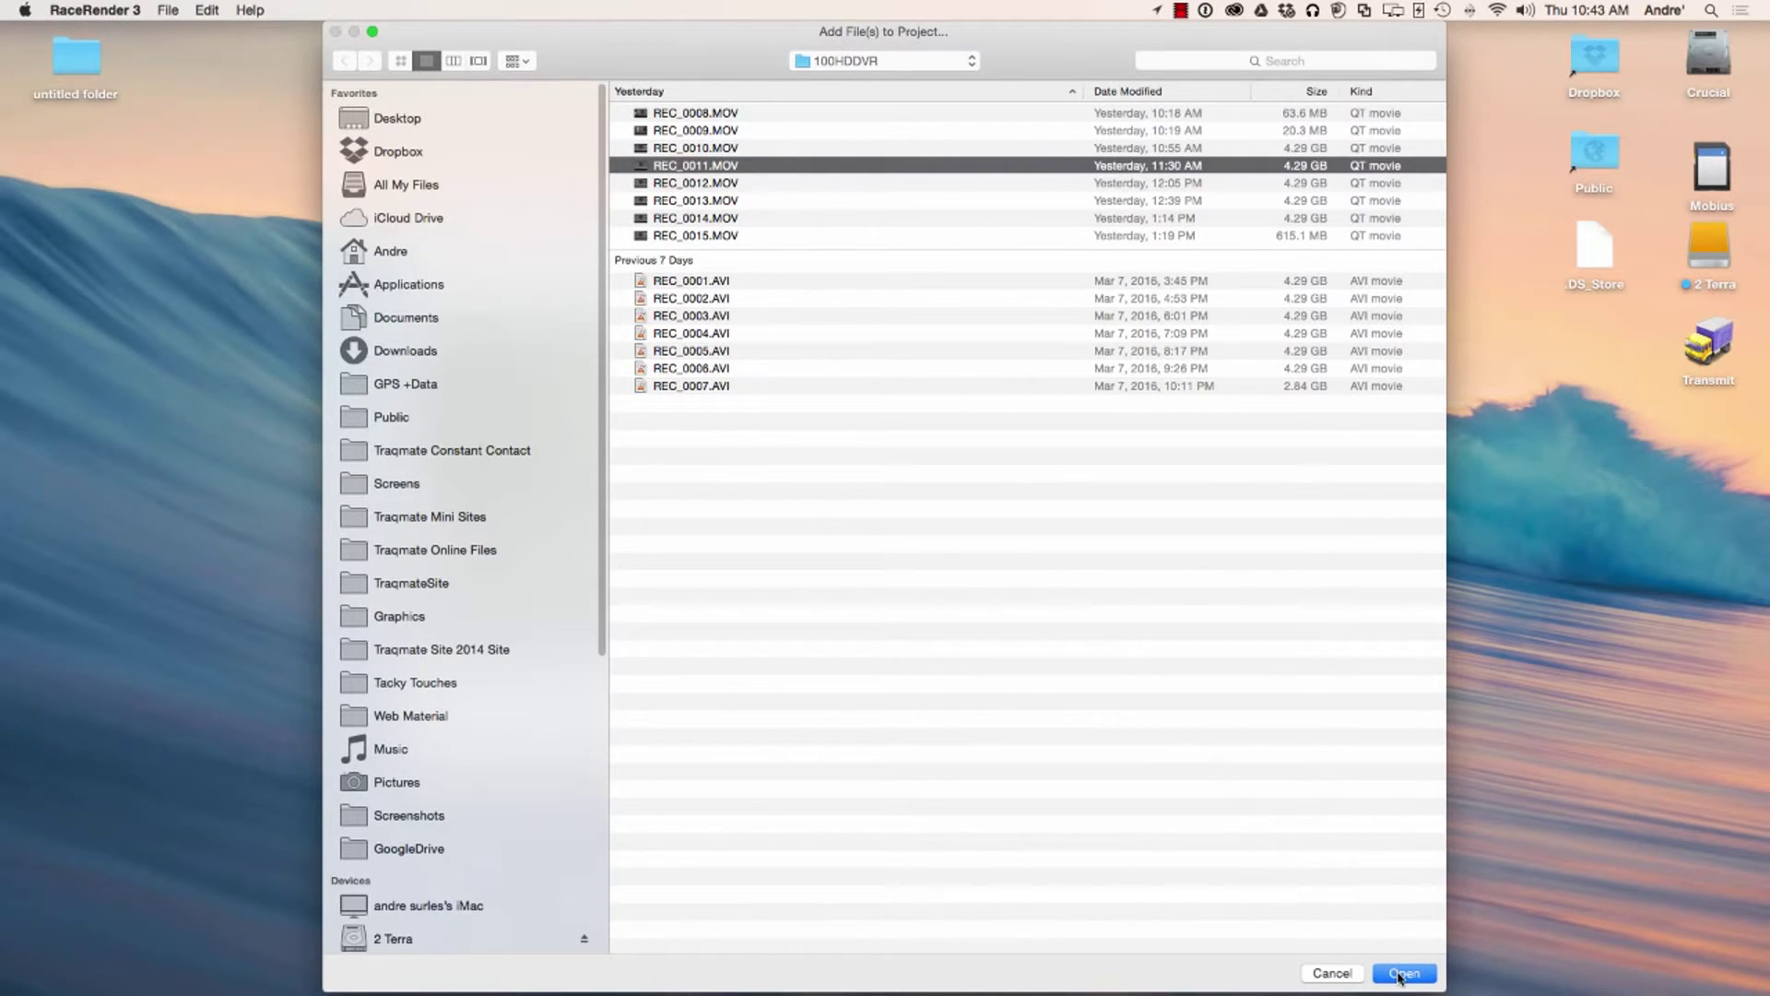
pyautogui.keyDown('shift'); pyautogui.click(691, 182); pyautogui.keyUp('shift')
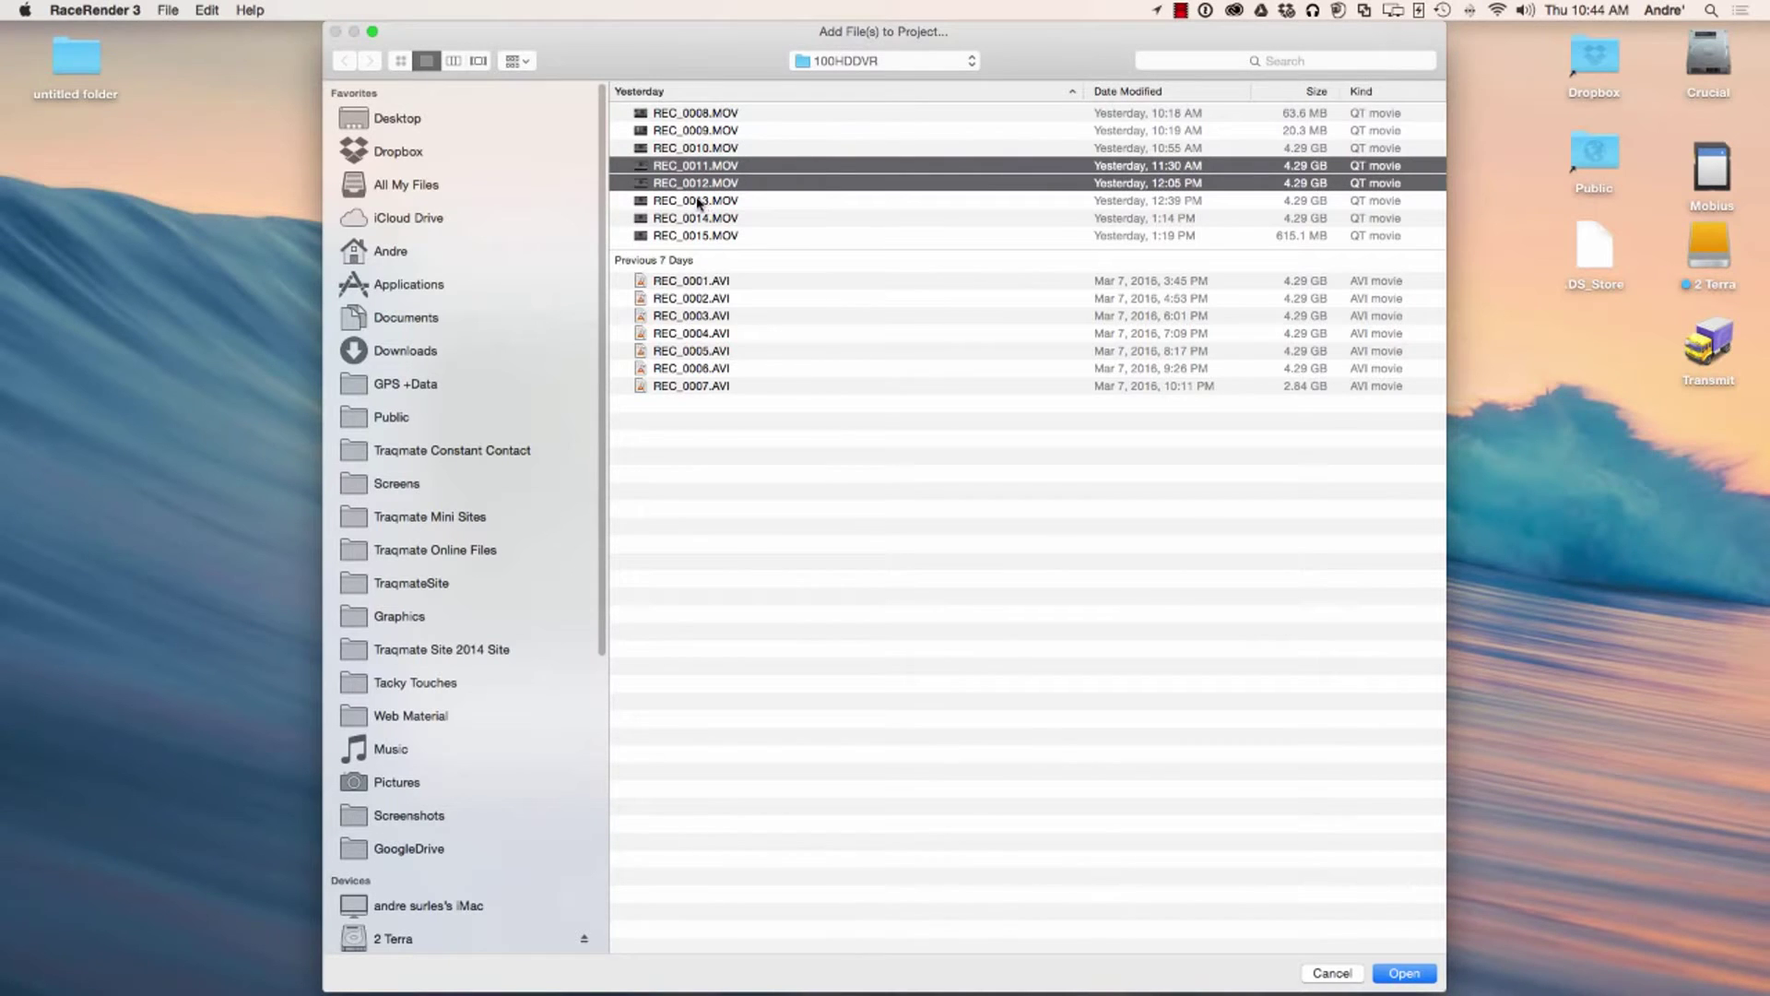
pyautogui.keyDown('shift'); pyautogui.click(699, 202); pyautogui.keyUp('shift')
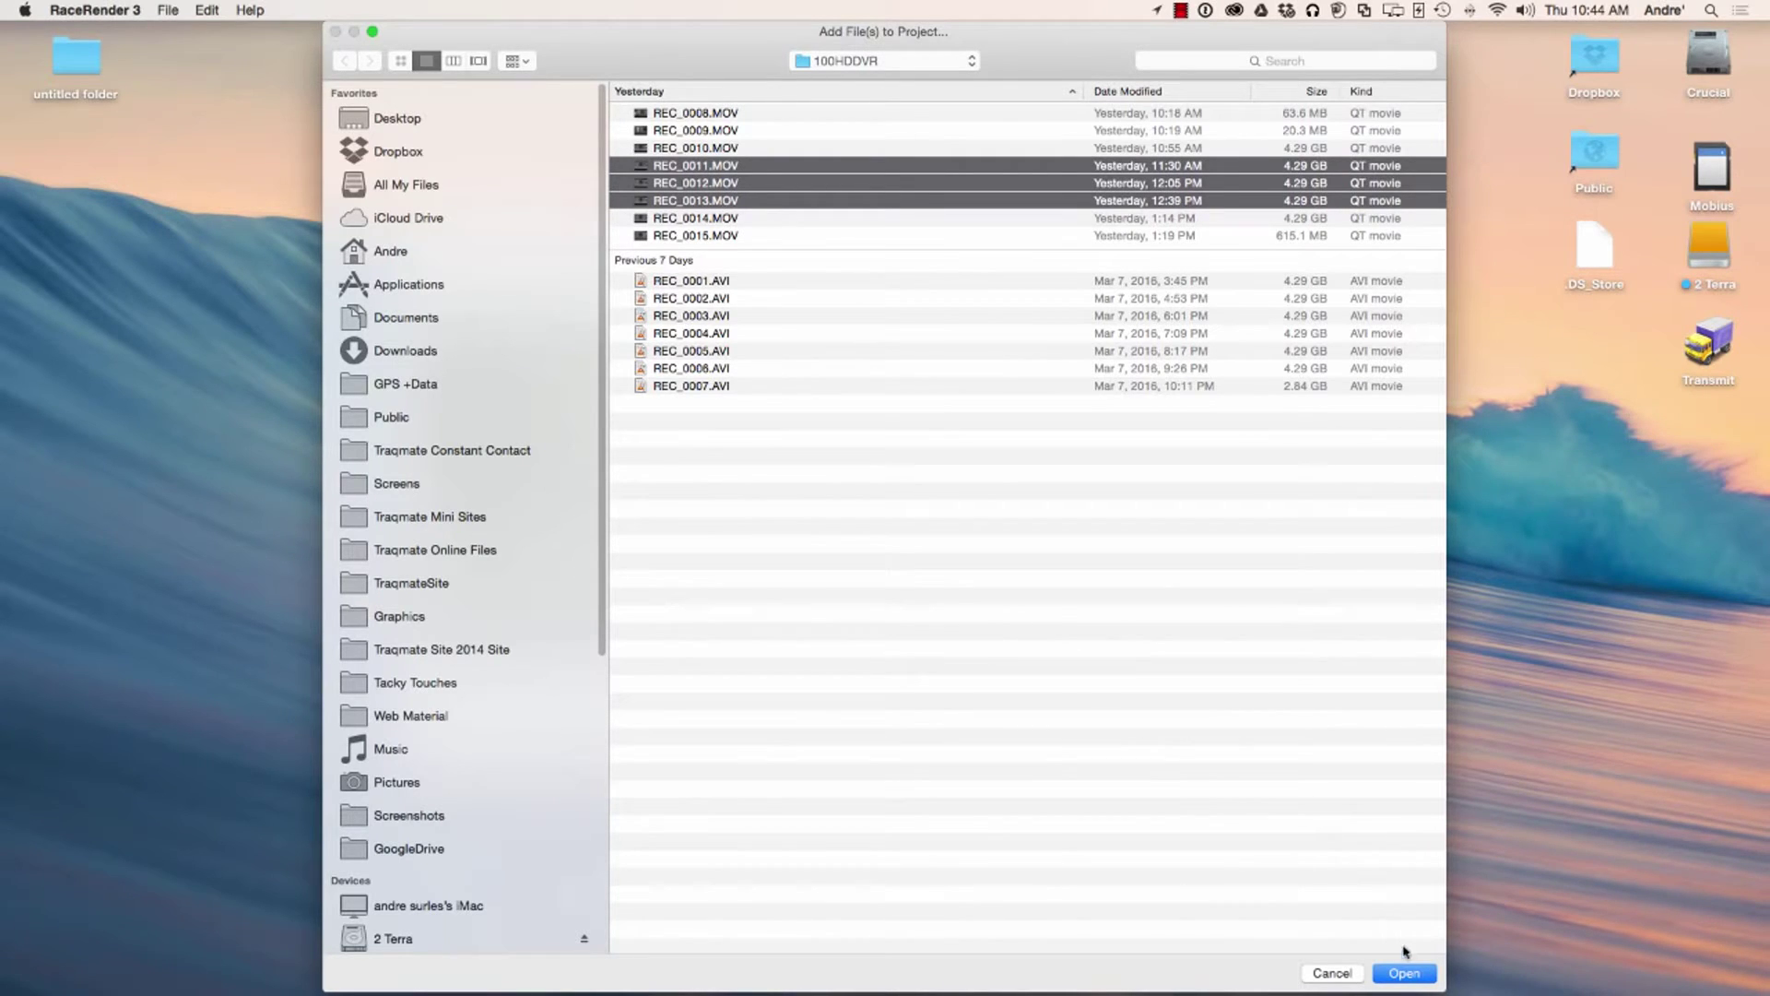
pyautogui.click(1407, 973)
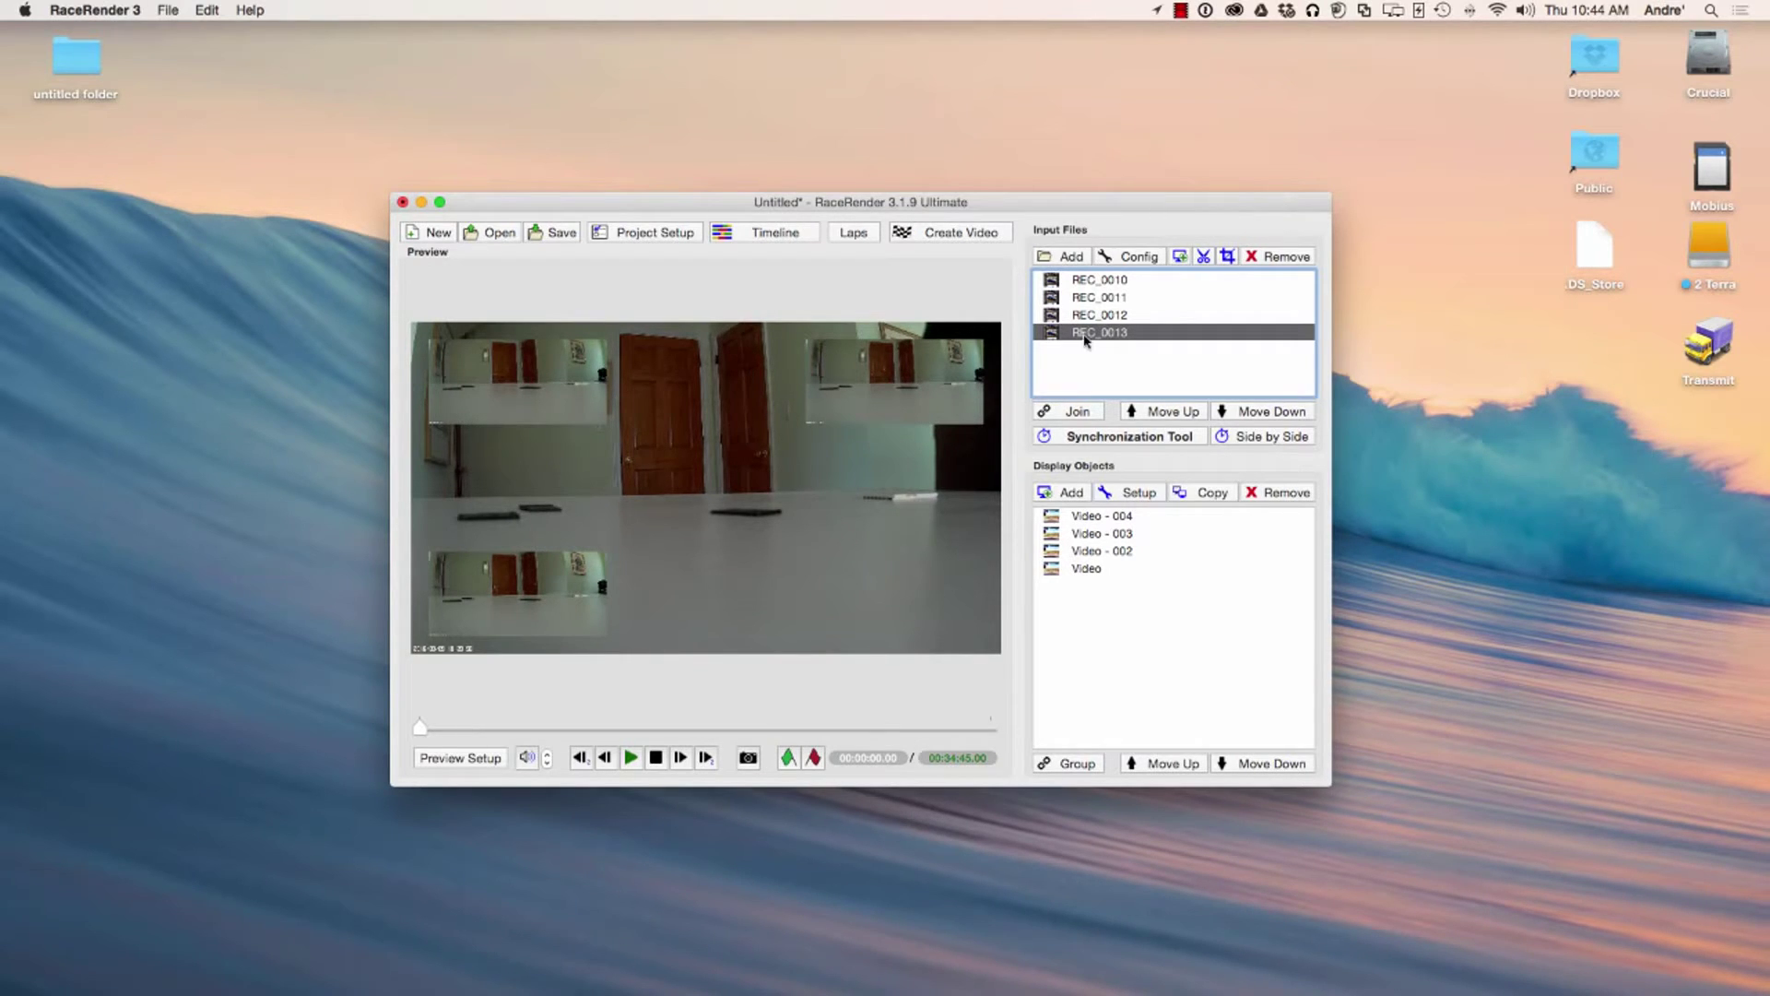
# - Join the input files REC_0010 through REC_0013 into a single video
pyautogui.click(1096, 280)
pyautogui.keyDown('shift'); pyautogui.click(1093, 334); pyautogui.keyUp('shift')
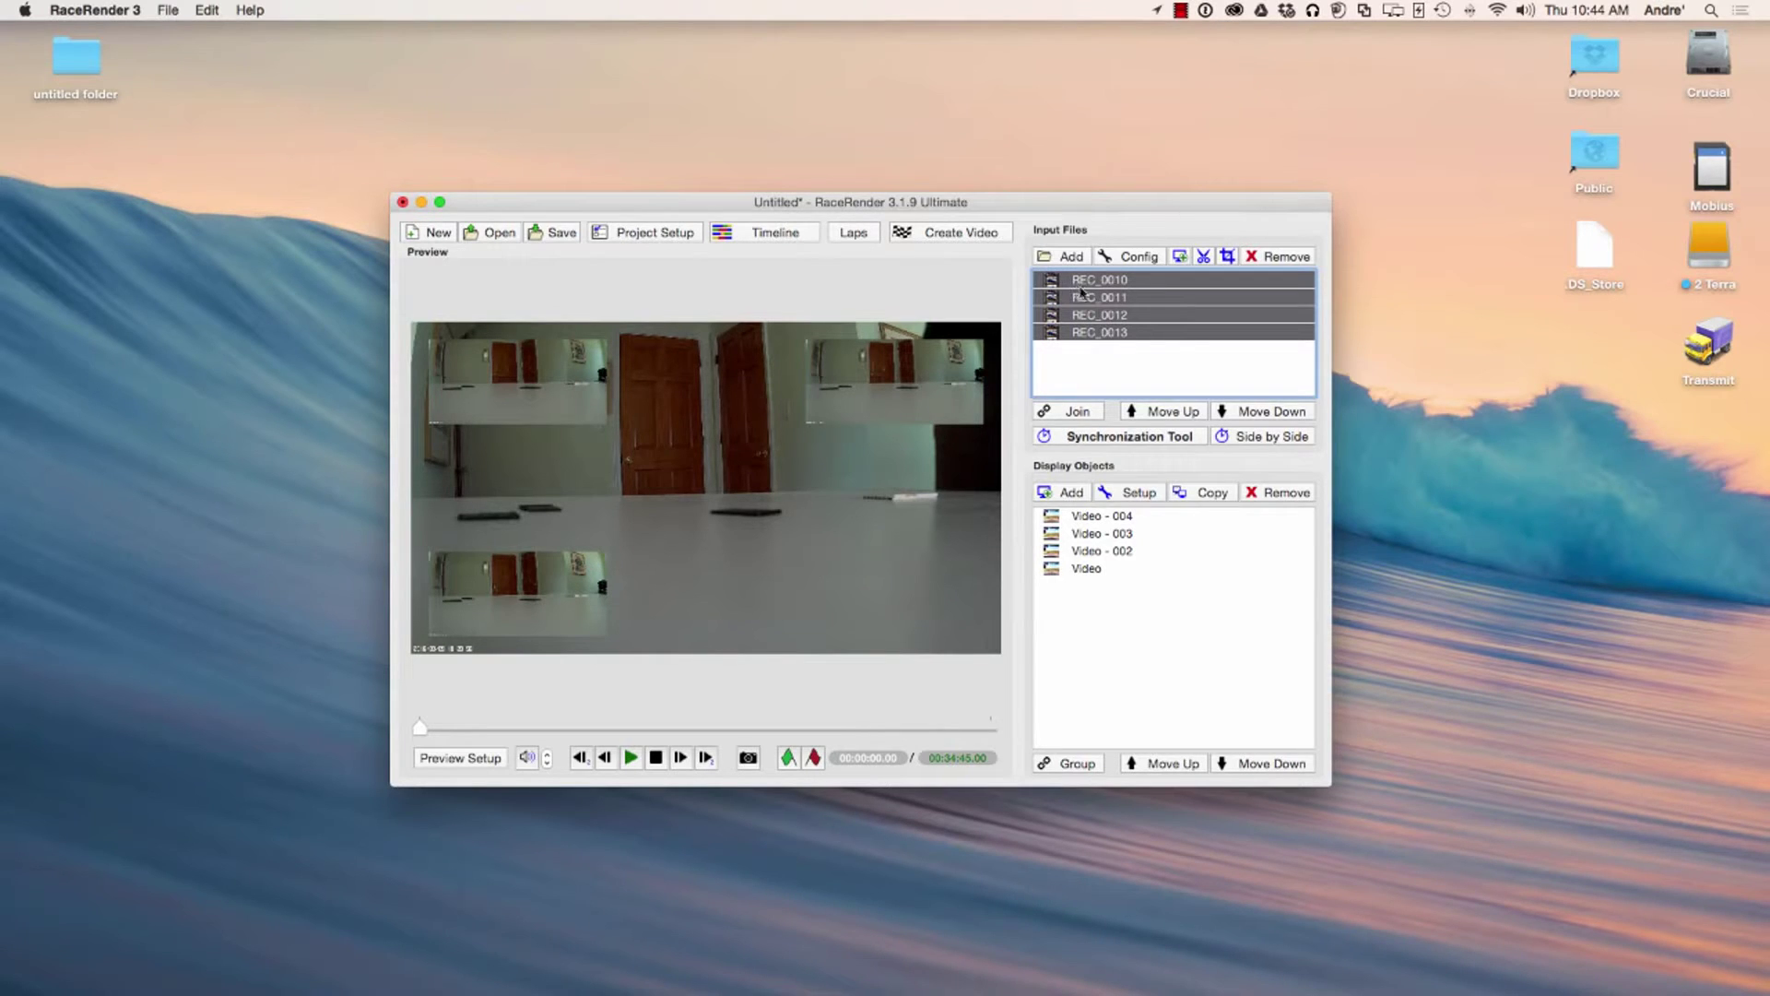
pyautogui.click(1084, 417)
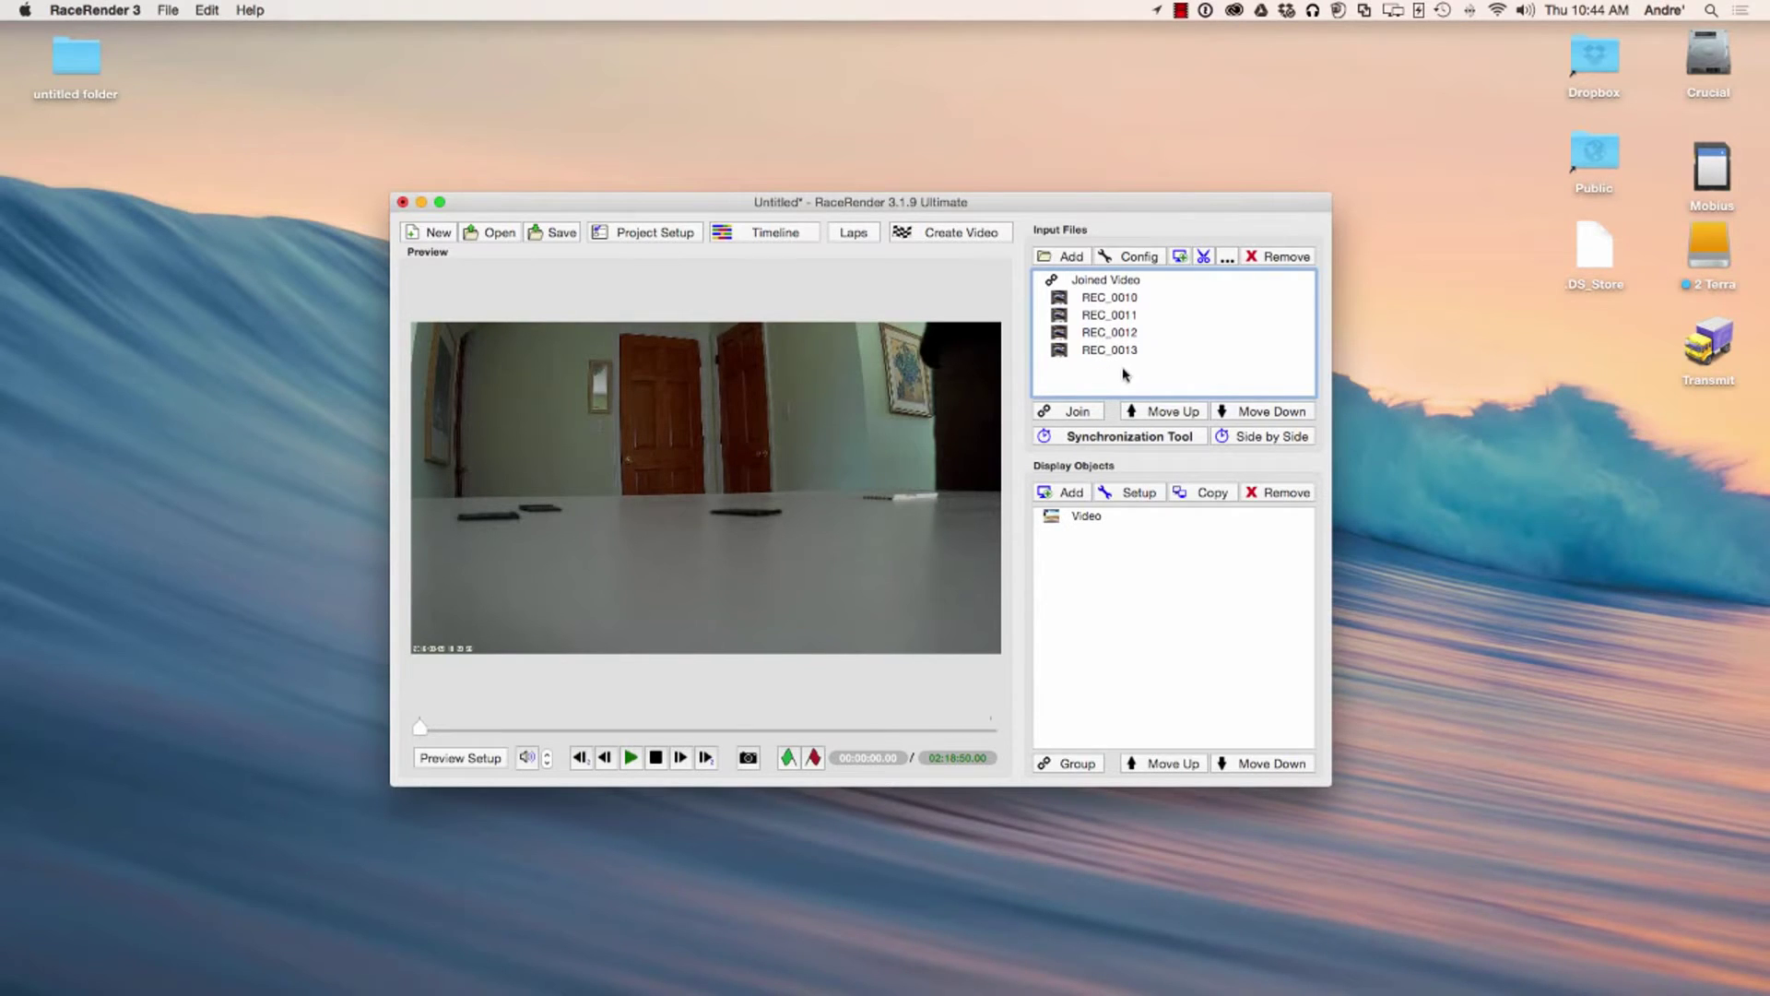
# - Open the video creation settings without saving the project, and choose a picture height of 640
pyautogui.click(947, 236)
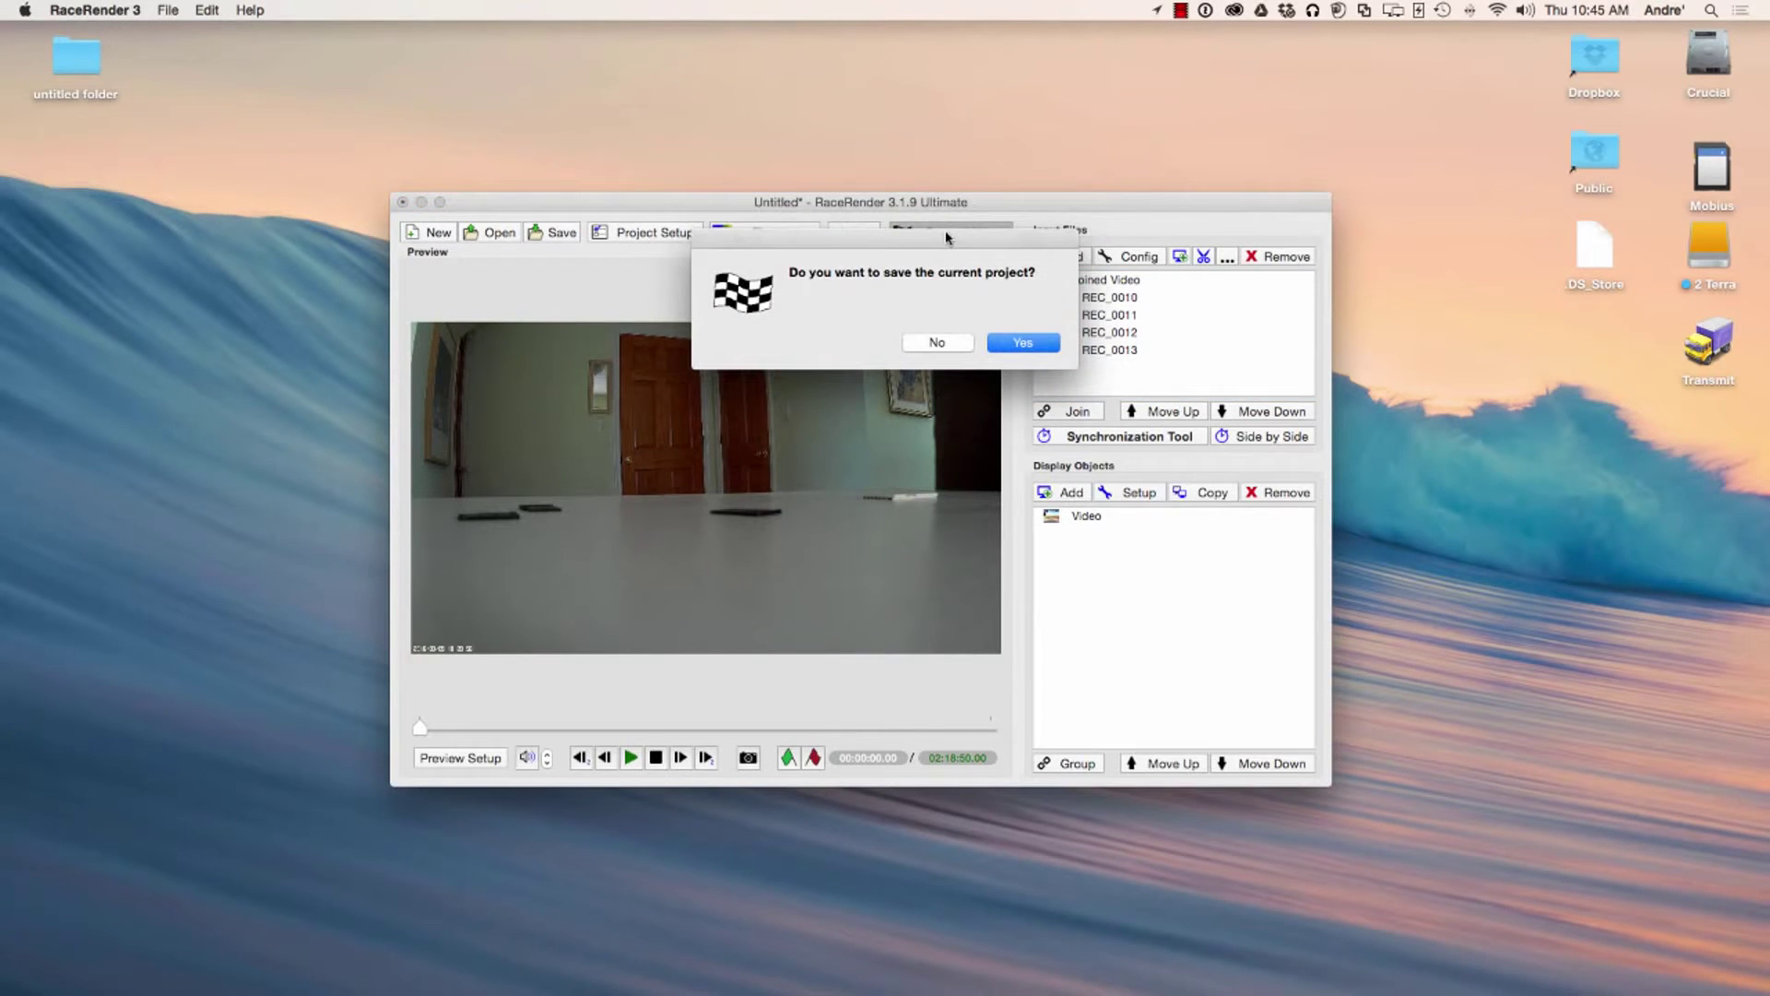
pyautogui.click(950, 344)
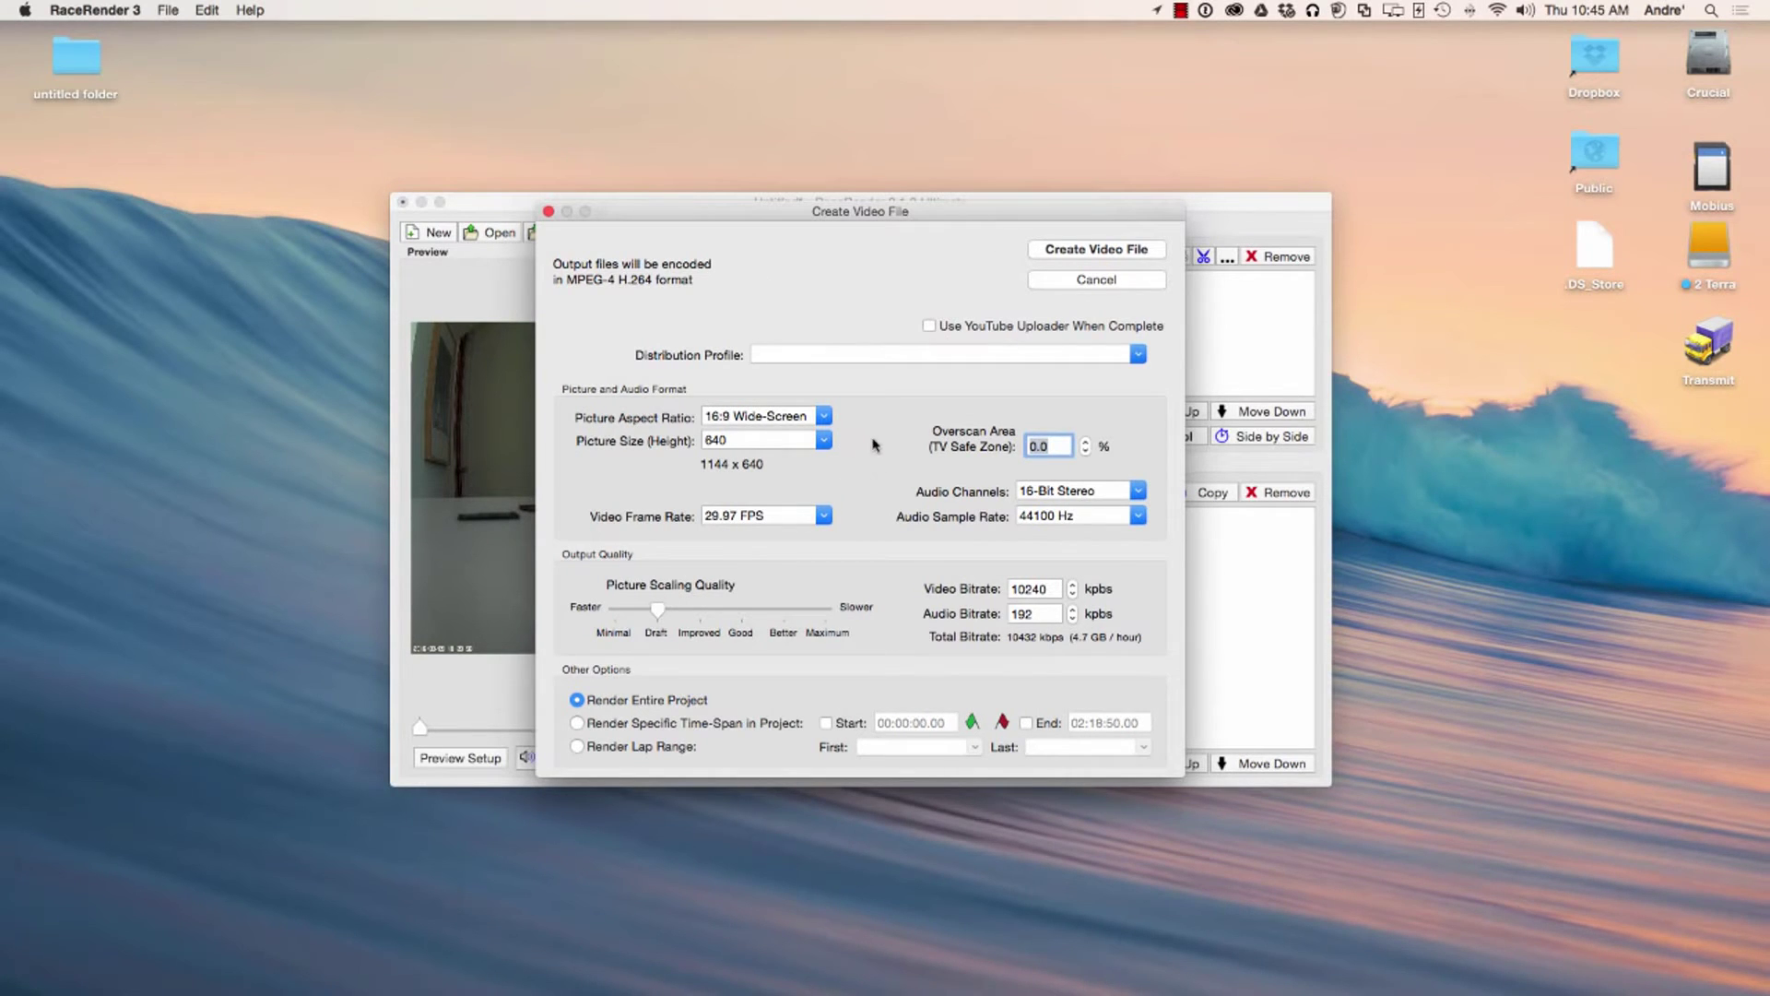
pyautogui.click(820, 442)
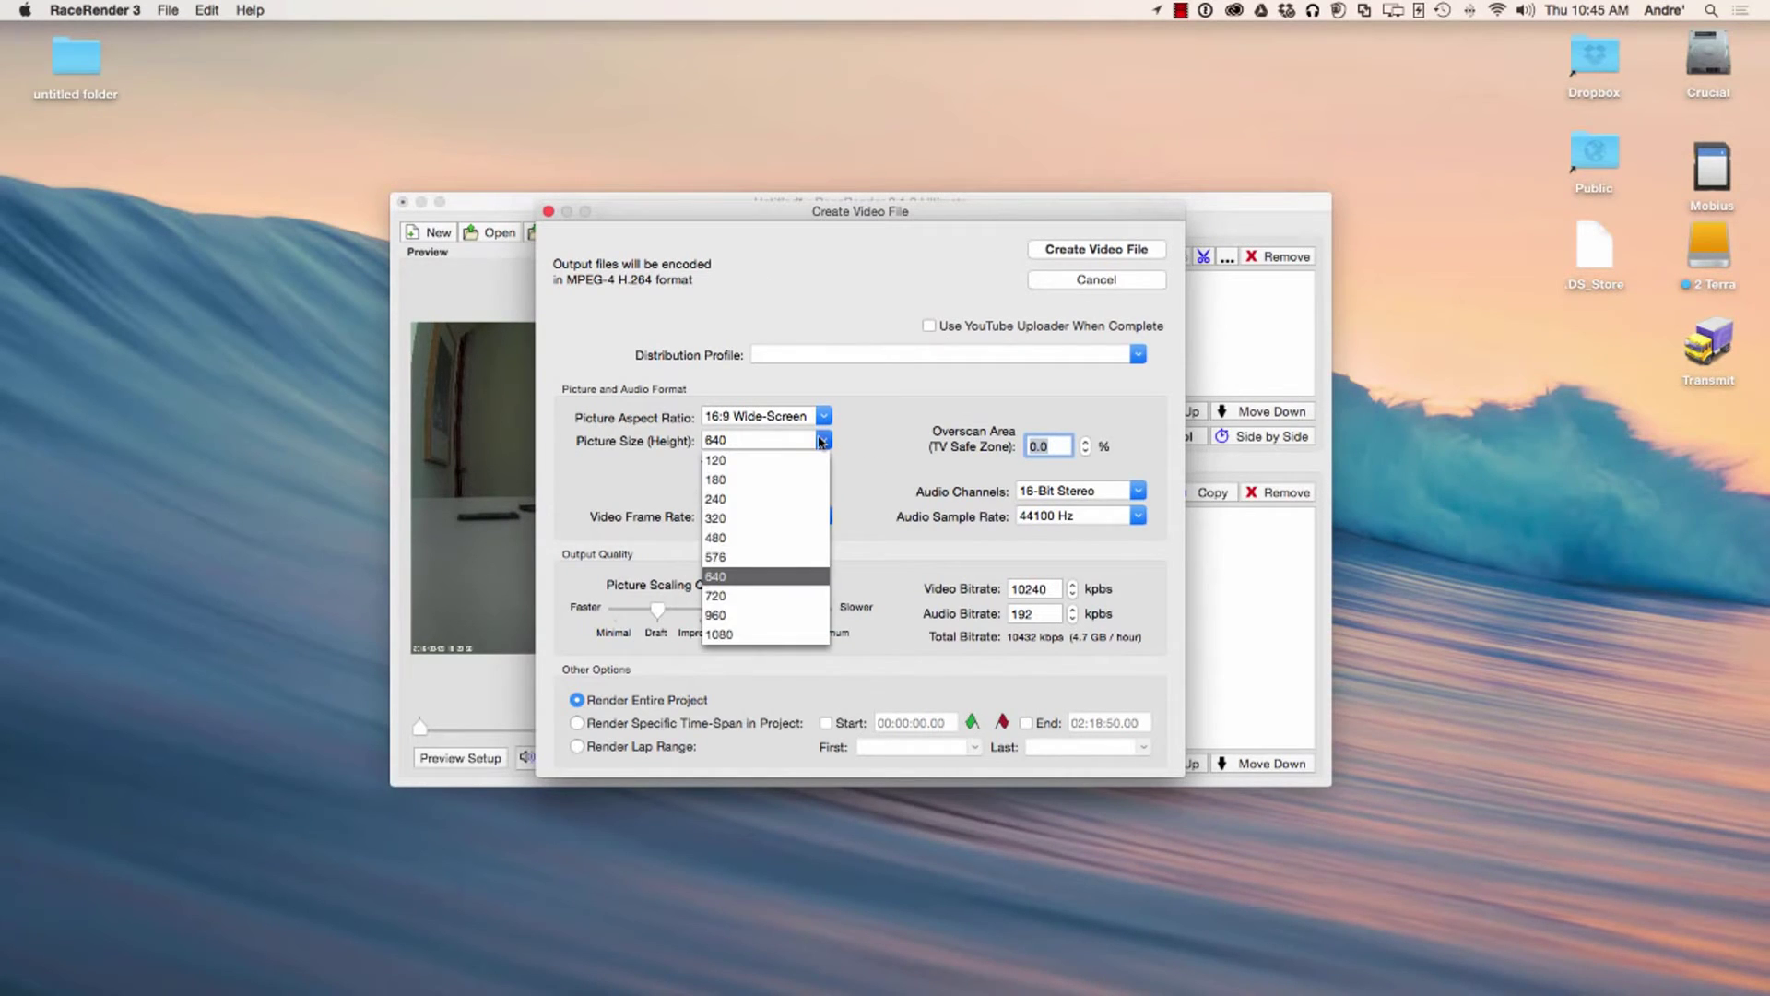
pyautogui.click(733, 578)
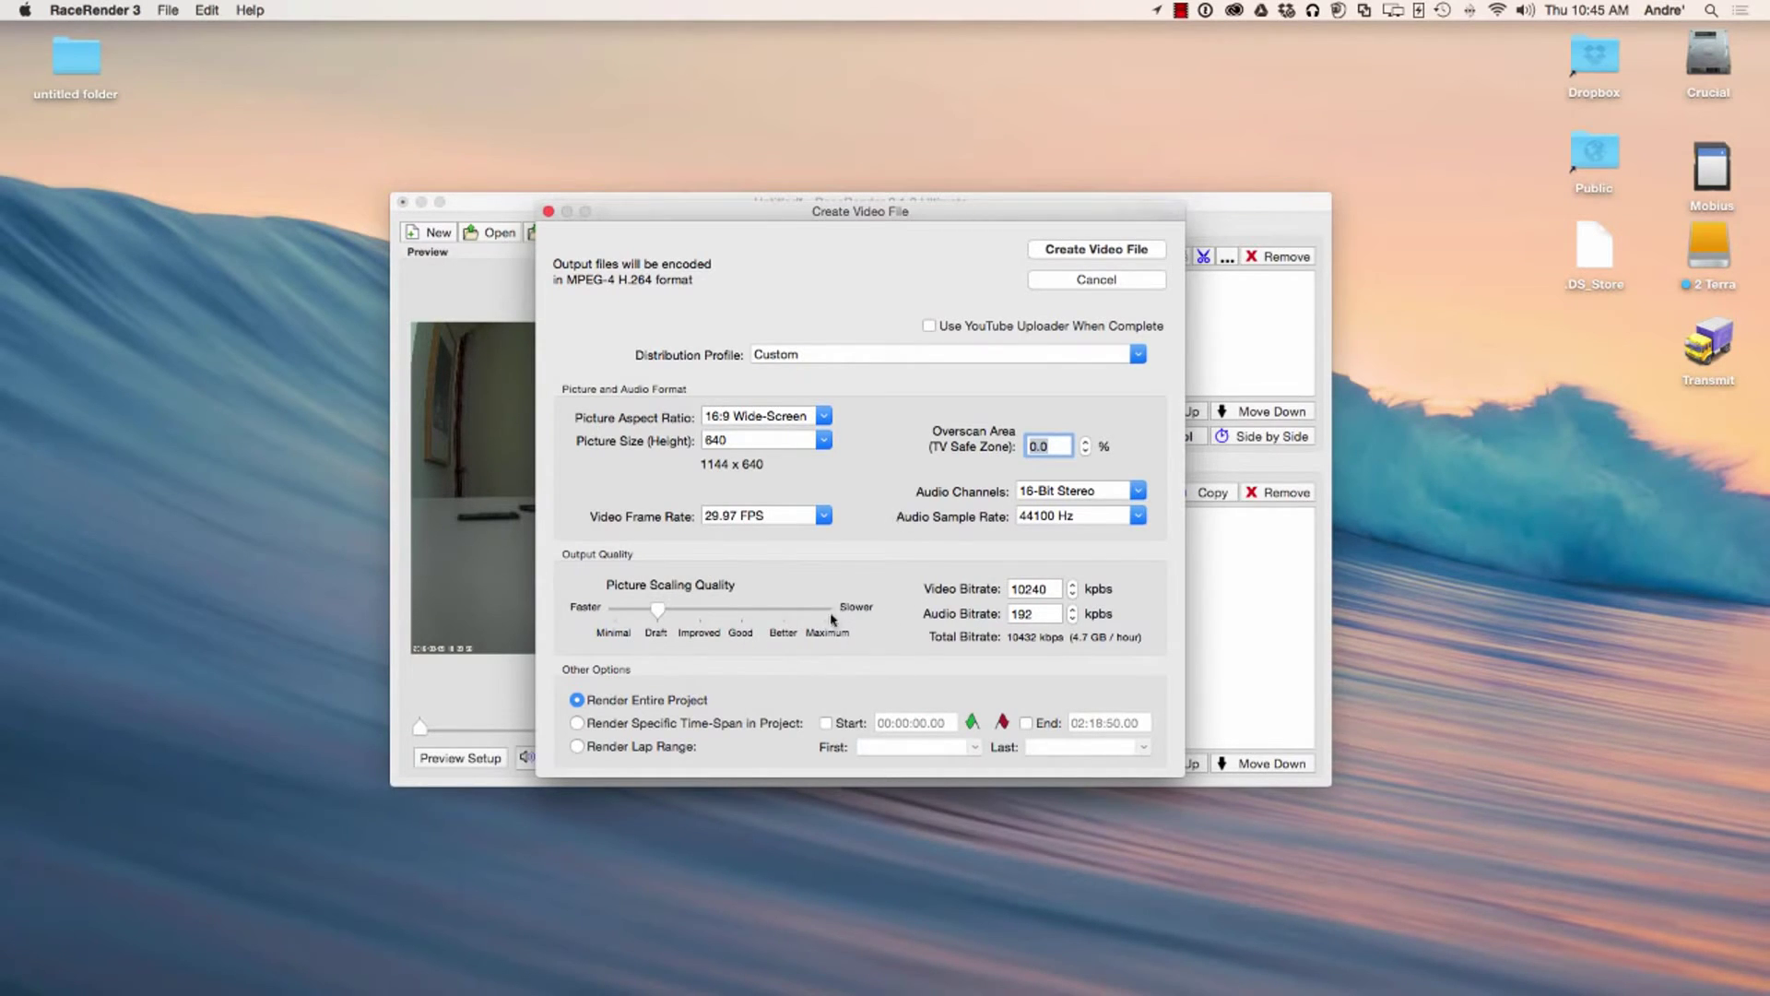
pyautogui.click(822, 442)
pyautogui.click(870, 439)
# - Create the video file on the Mobius drive under the name Combined2 and start rendering
pyautogui.click(1096, 249)
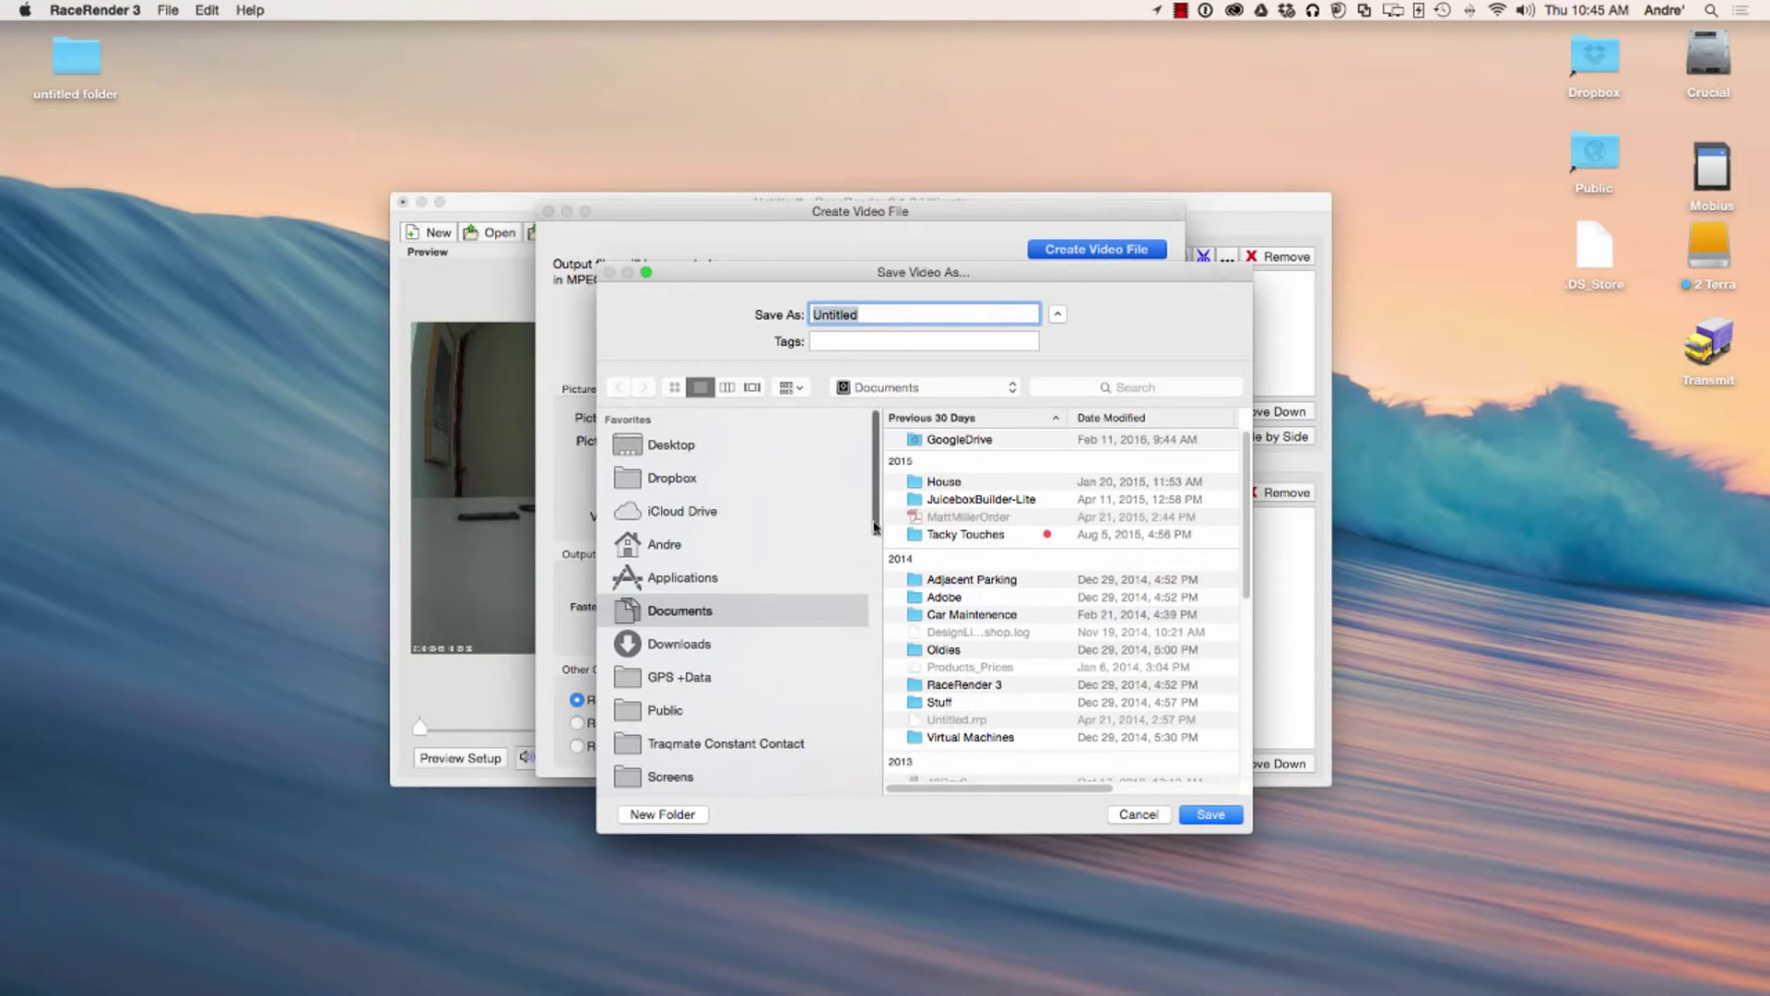
pyautogui.scroll(-5, 876, 637)
pyautogui.scroll(-6, 880, 643)
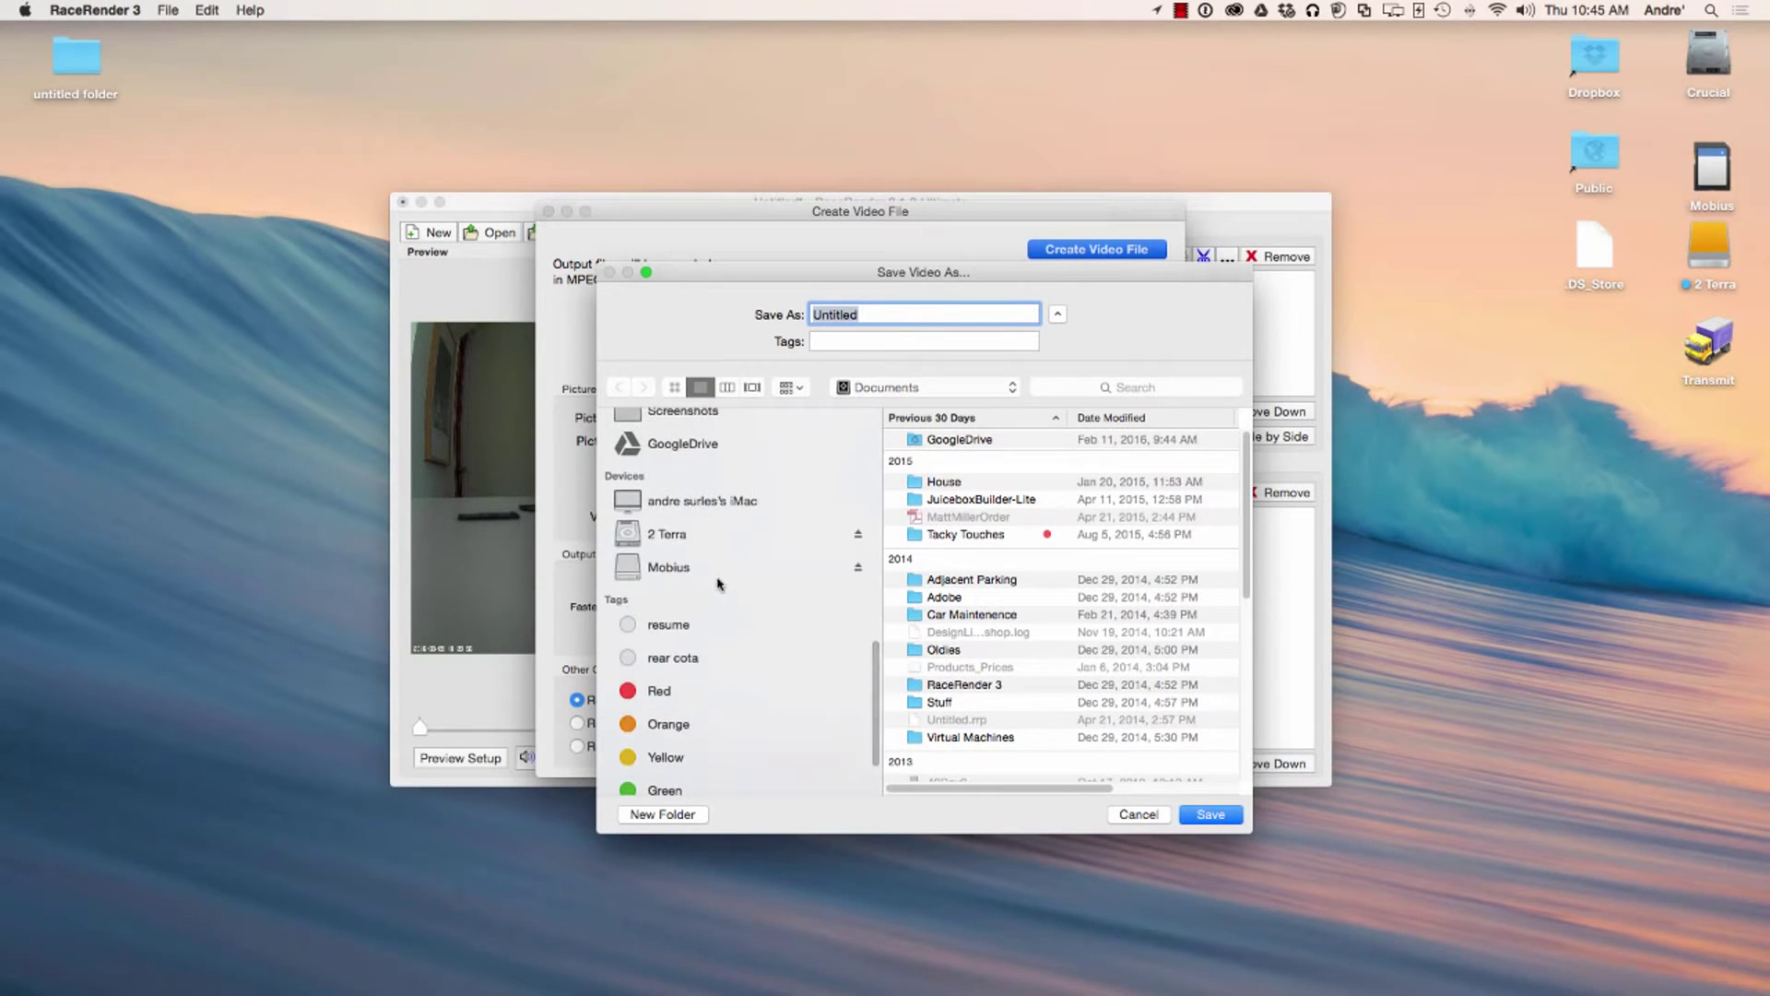
pyautogui.click(693, 569)
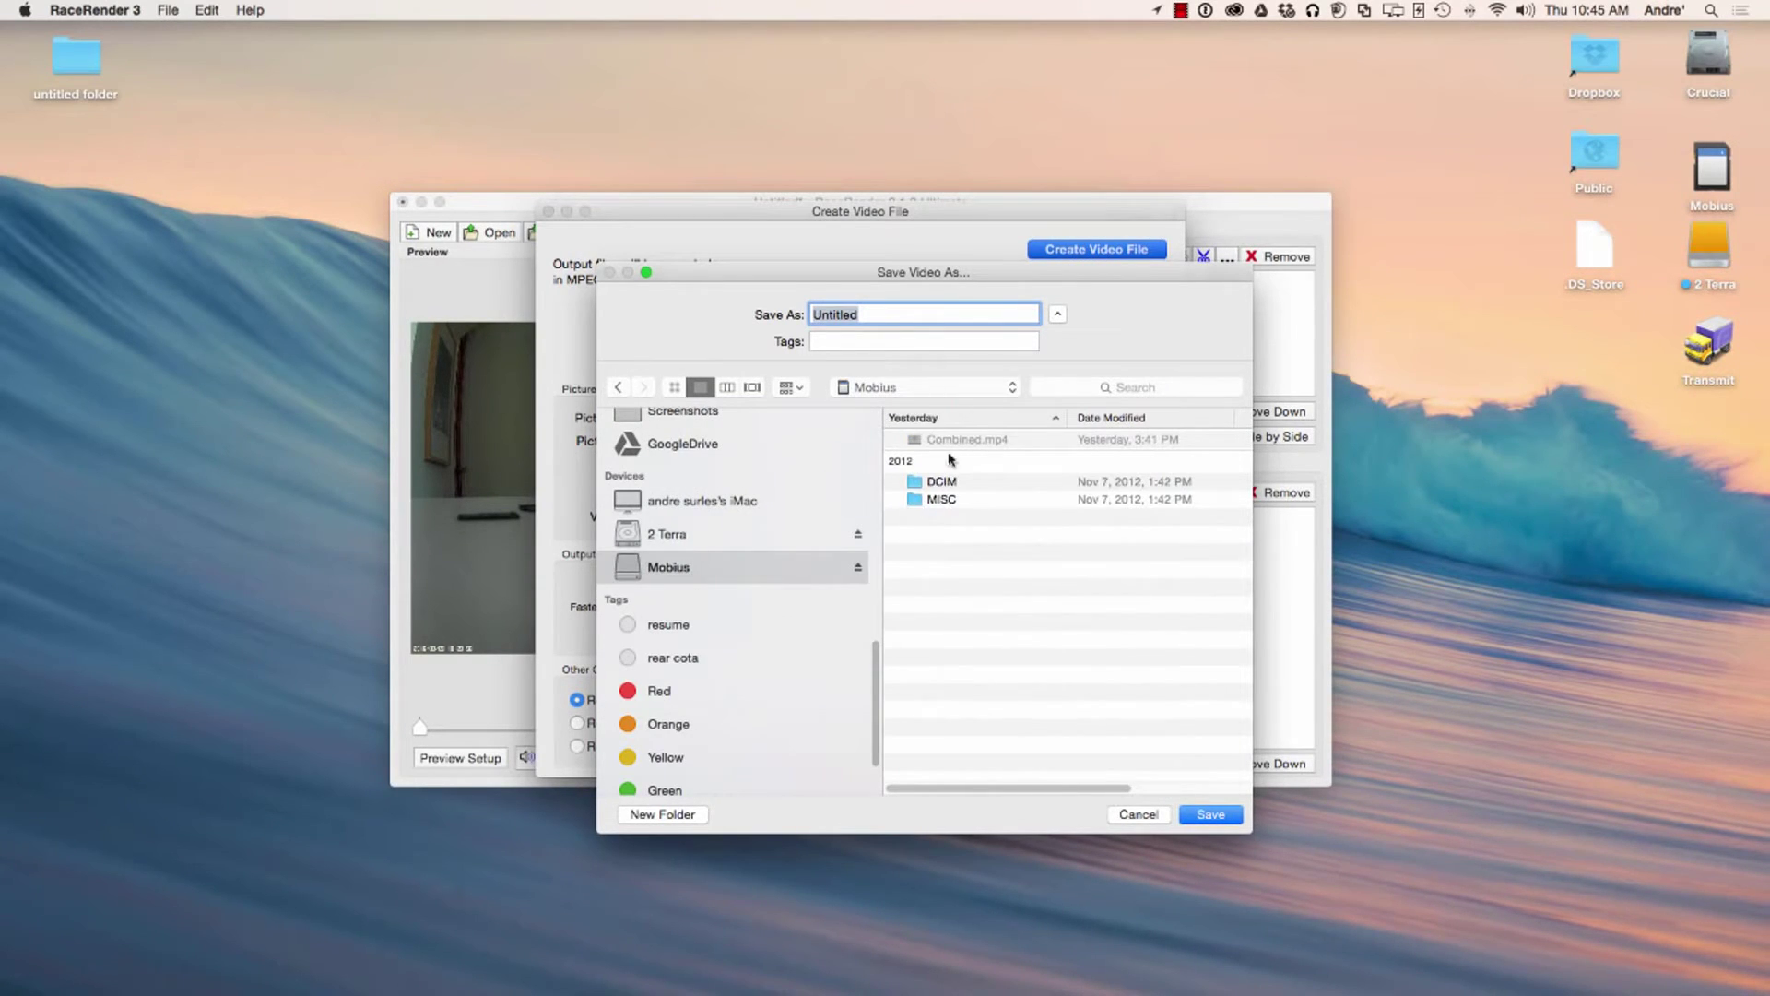
pyautogui.click(945, 443)
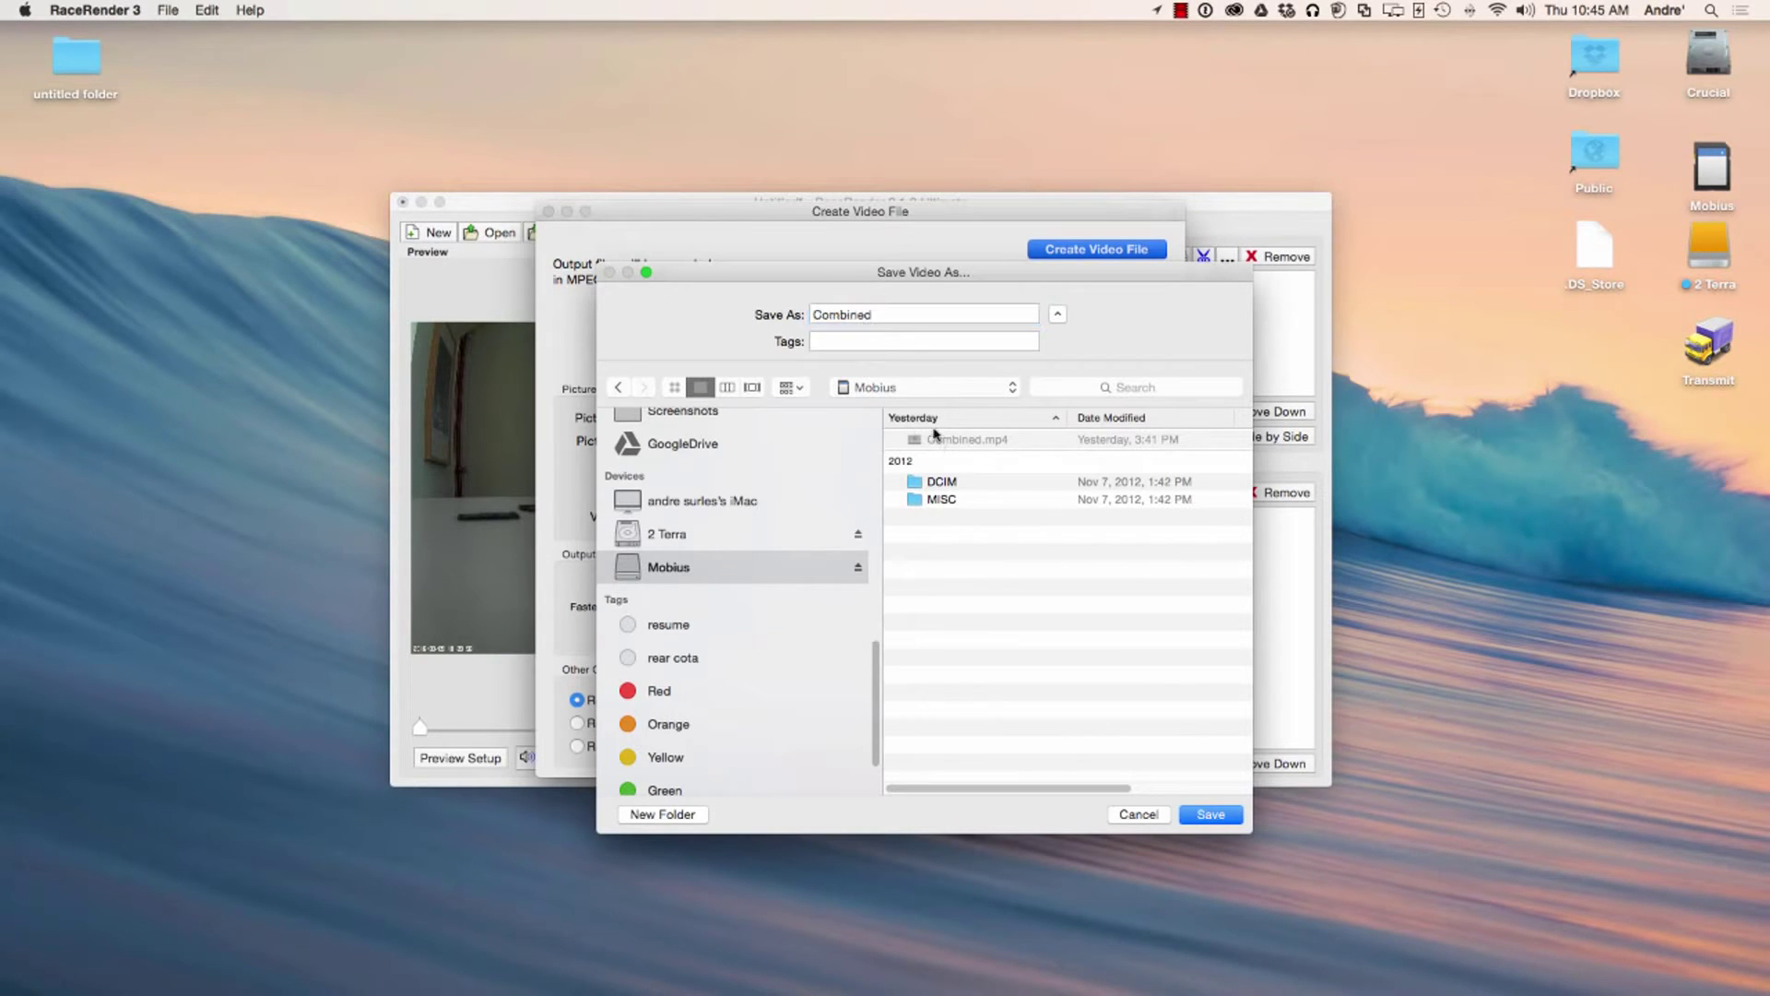
pyautogui.click(886, 319)
pyautogui.write('2')
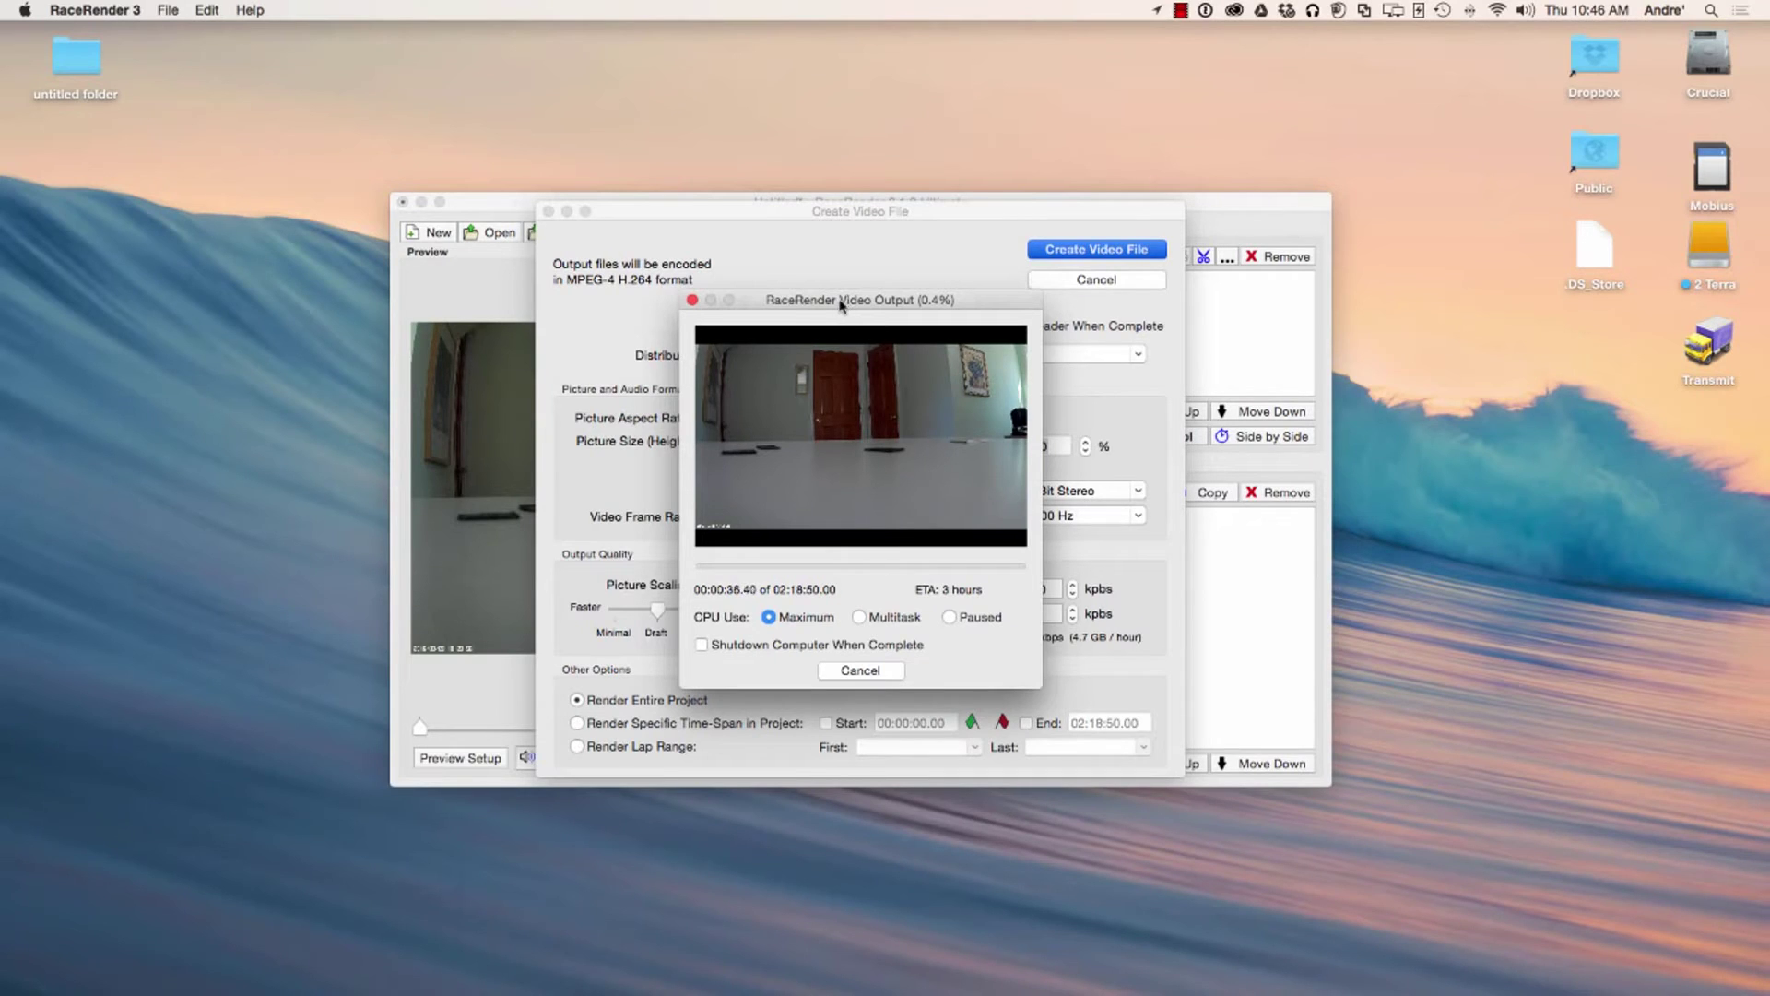
pyautogui.moveTo(857, 306); pyautogui.dragTo(846, 287)
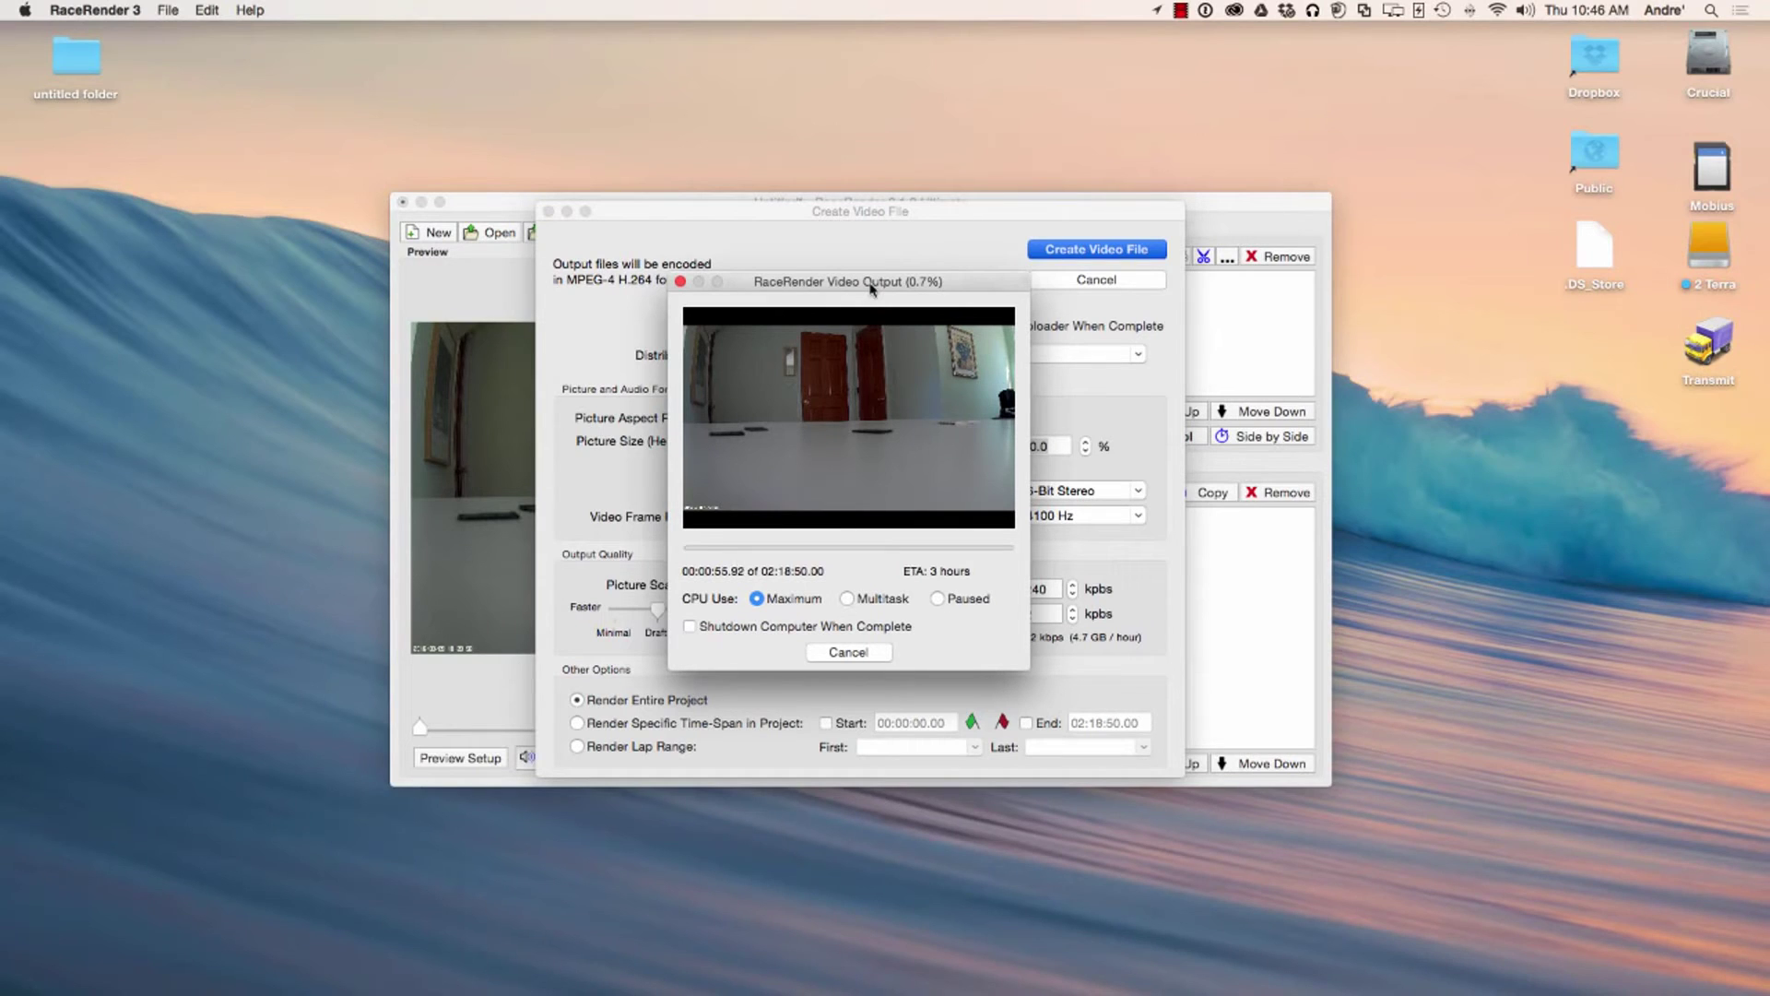
pyautogui.click(1183, 11)
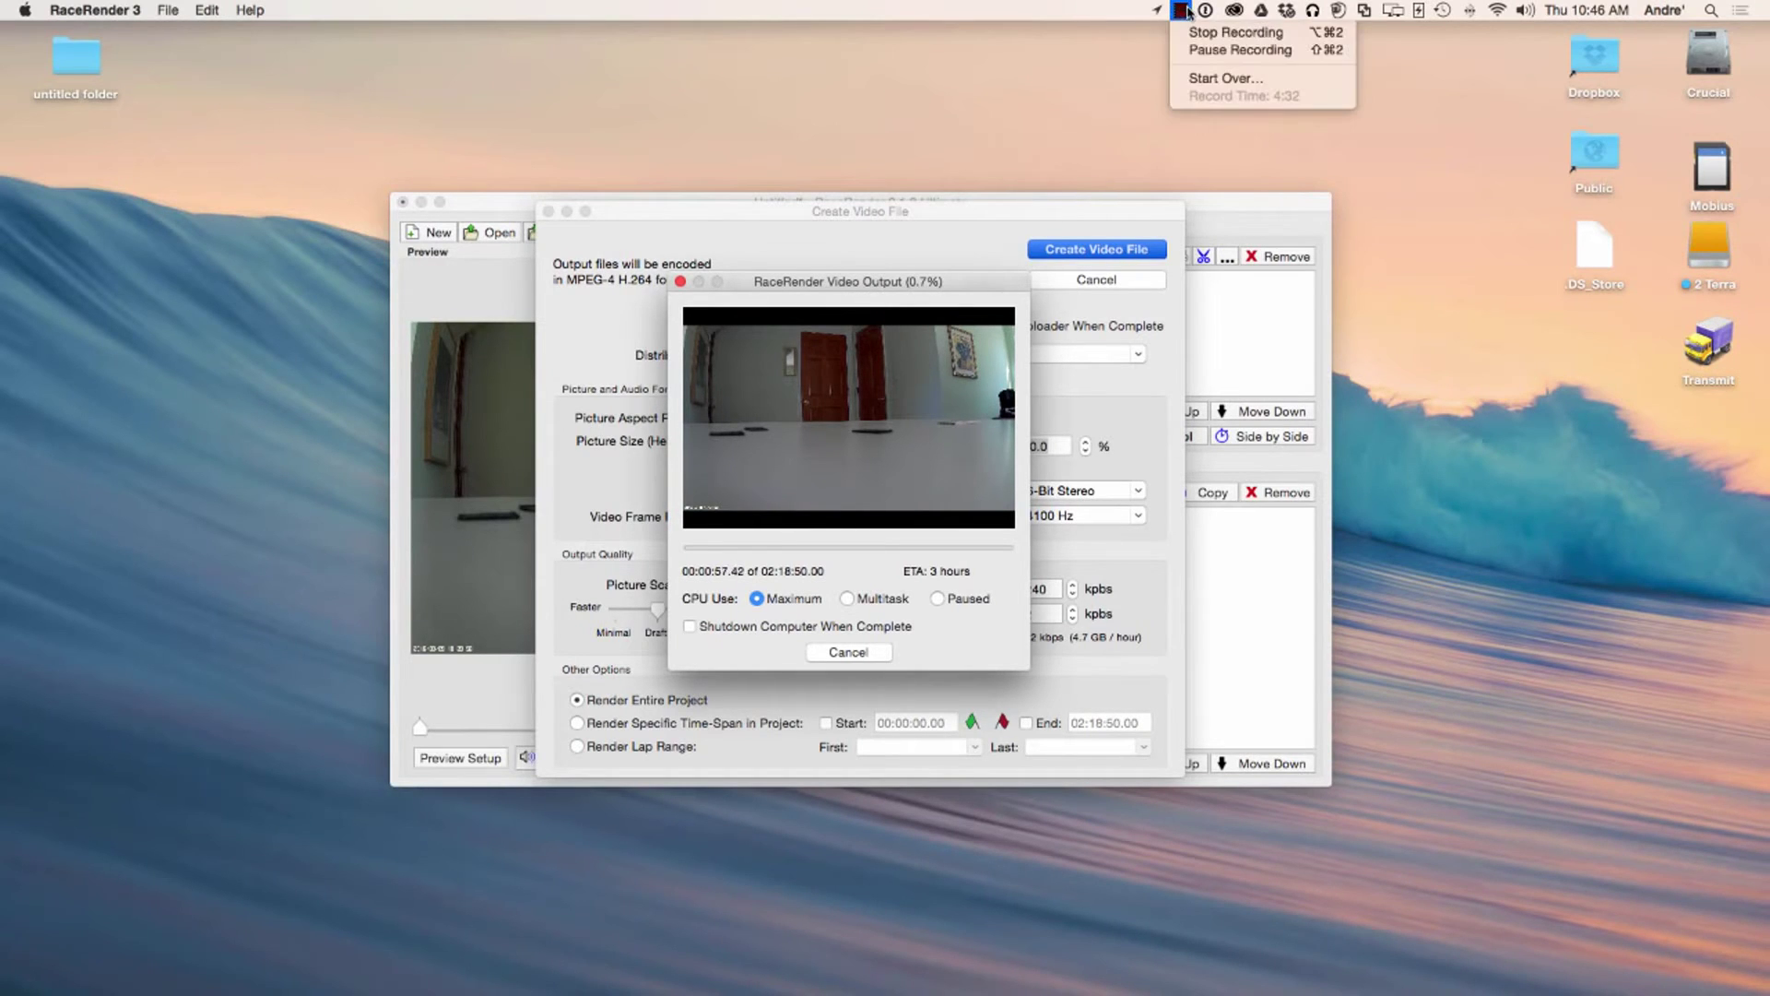
pyautogui.click(1240, 50)
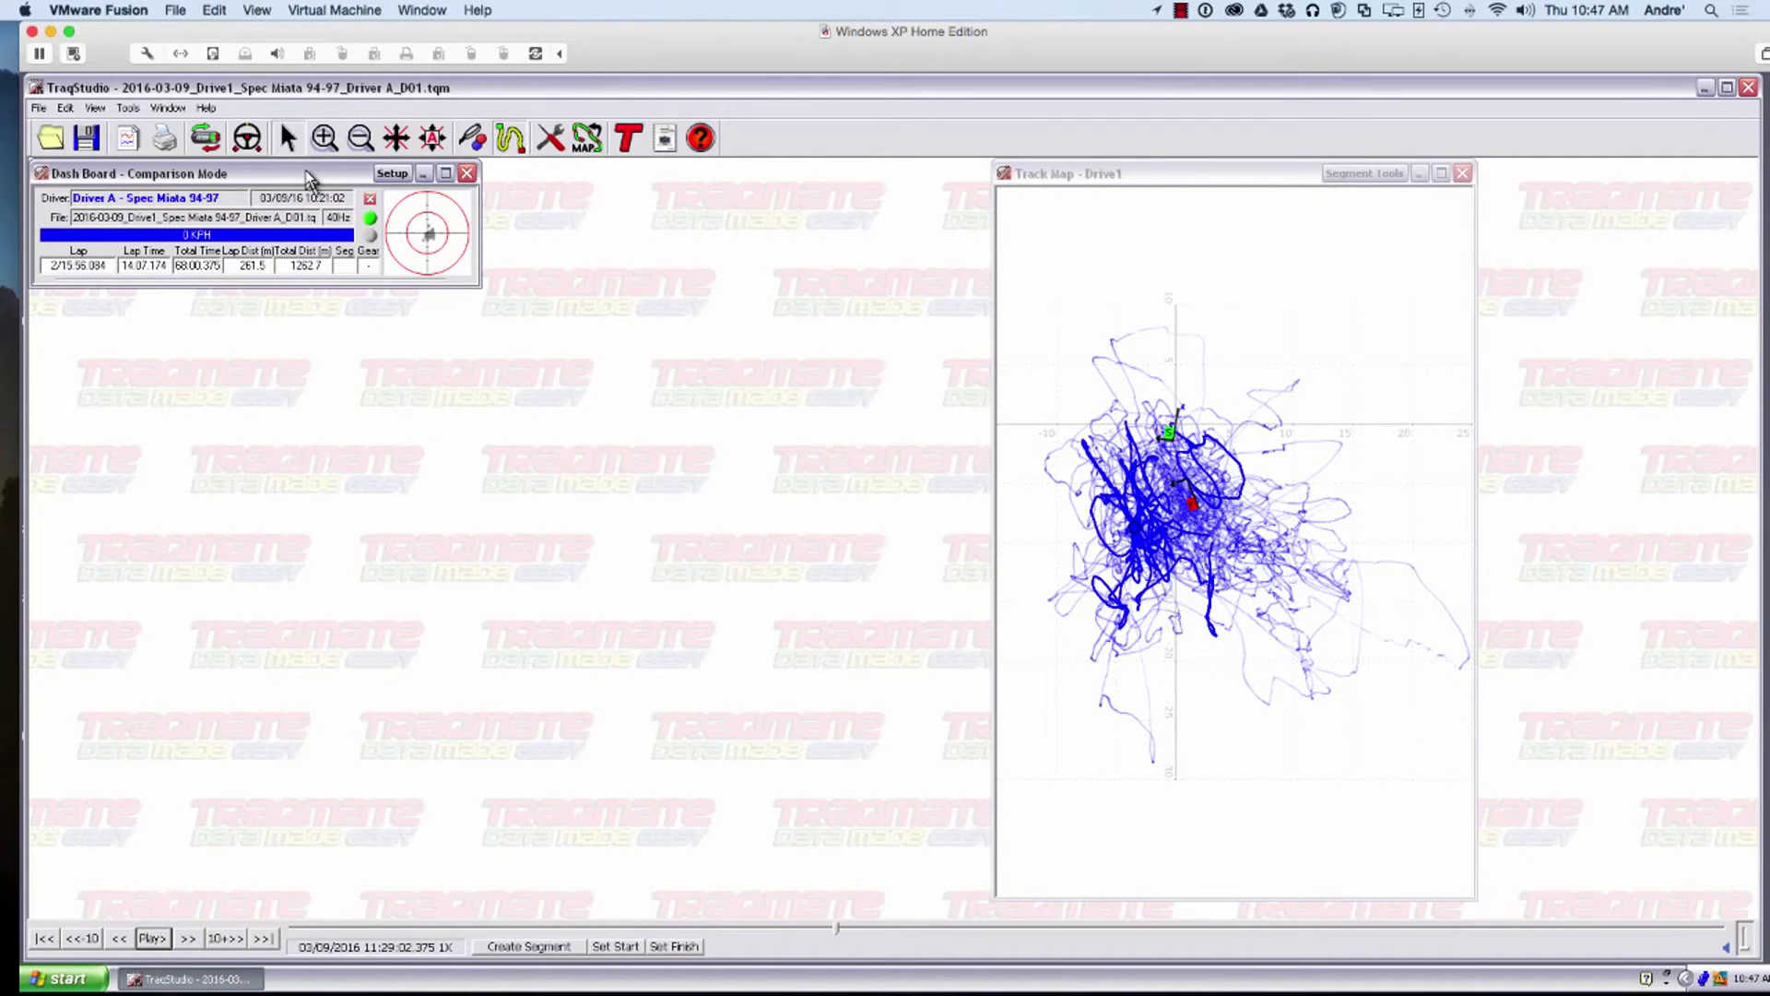
# - In TraqStudio, enable the Video form for Driver A in the dashboard setup
pyautogui.click(389, 173)
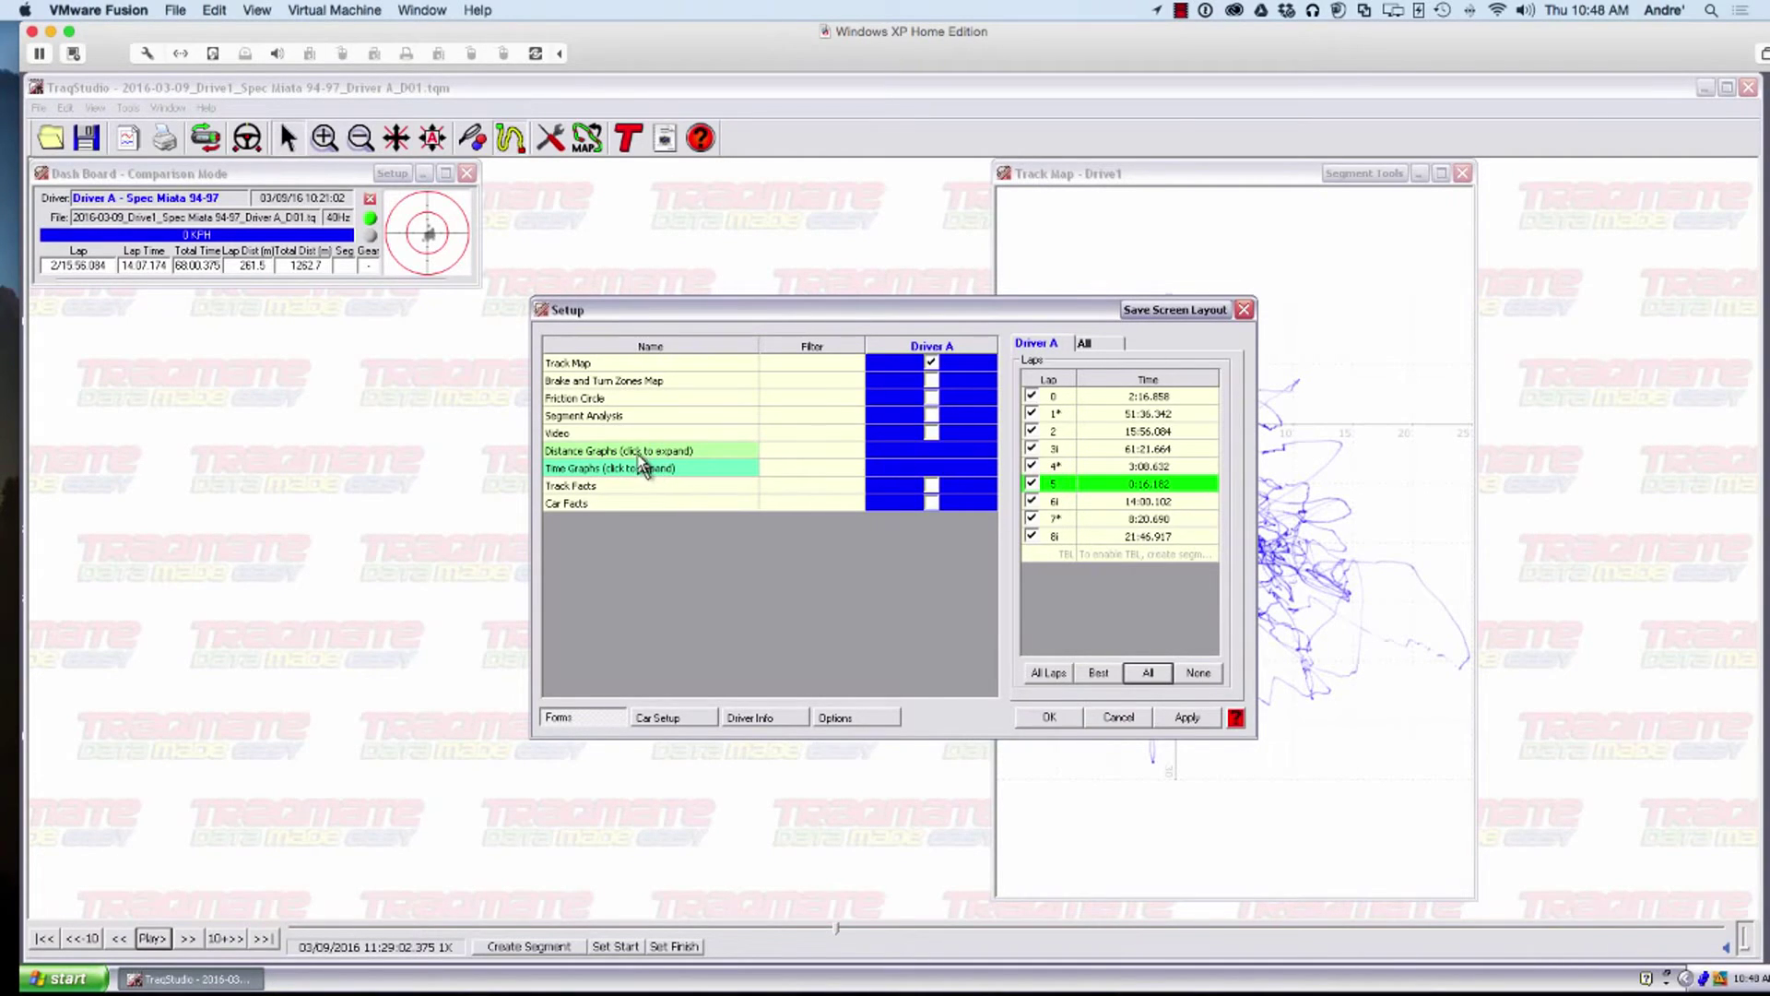
pyautogui.click(930, 432)
pyautogui.click(1052, 719)
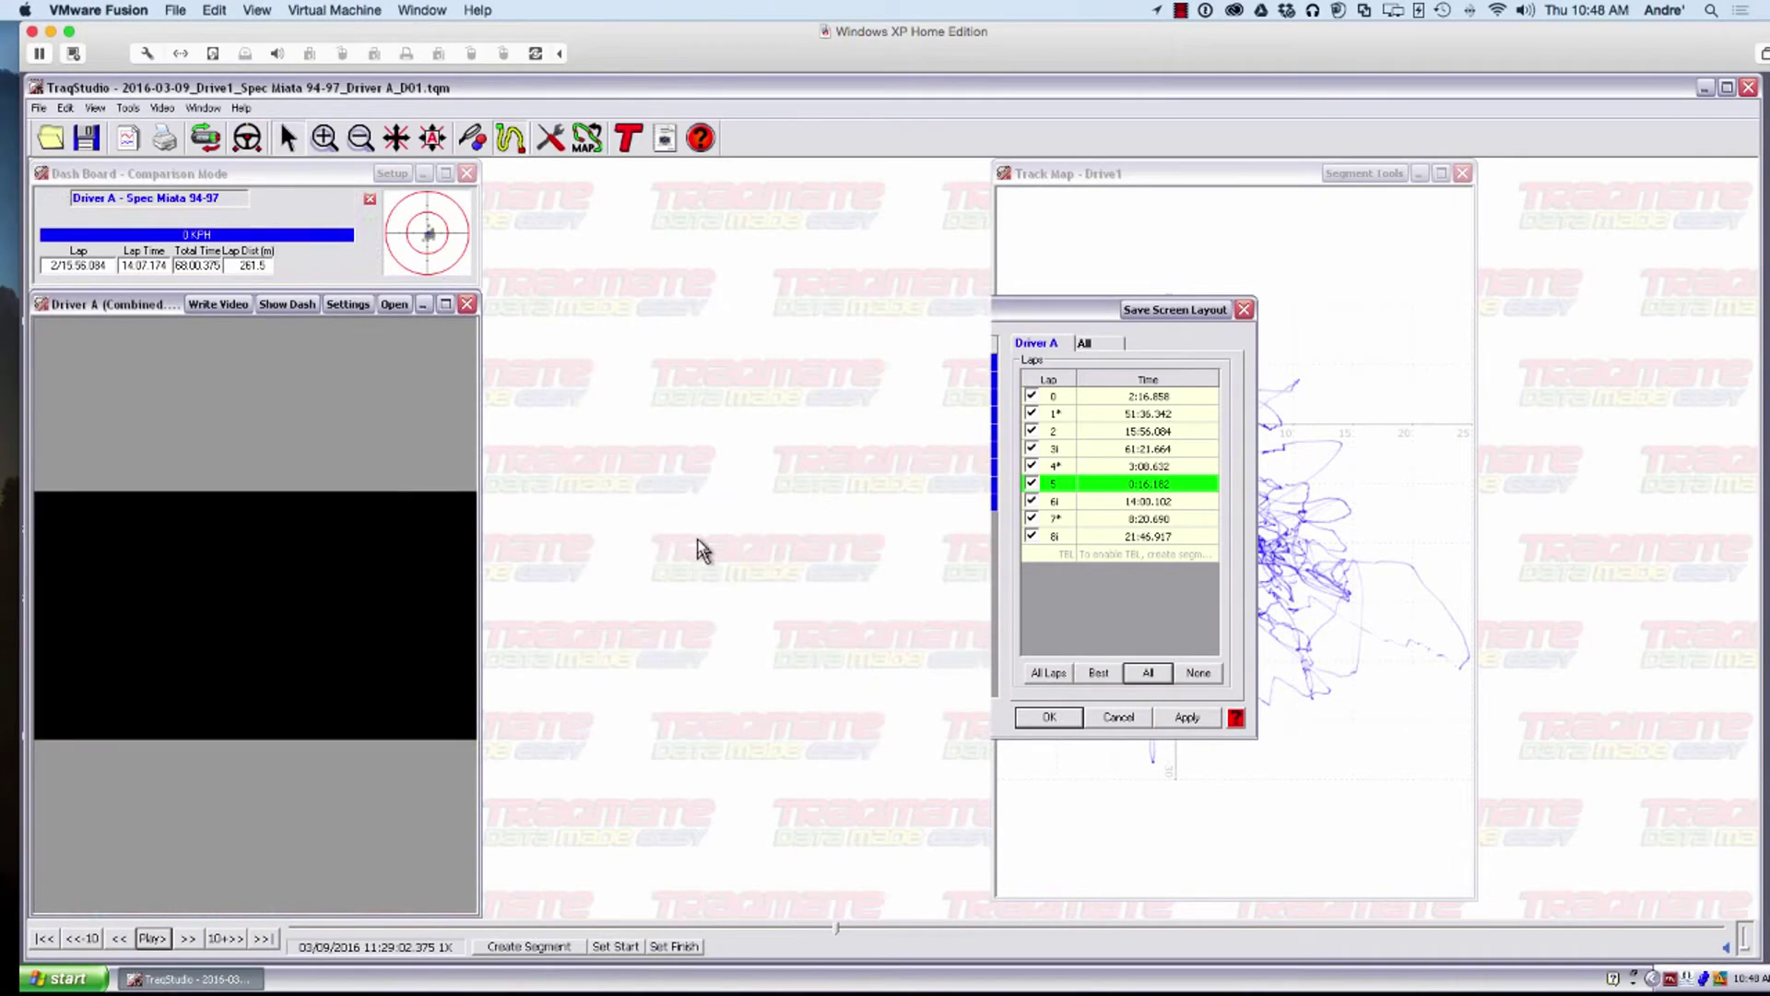
# - Load Combined.mp4 from the Video Test folder into Driver A's video window
pyautogui.click(395, 306)
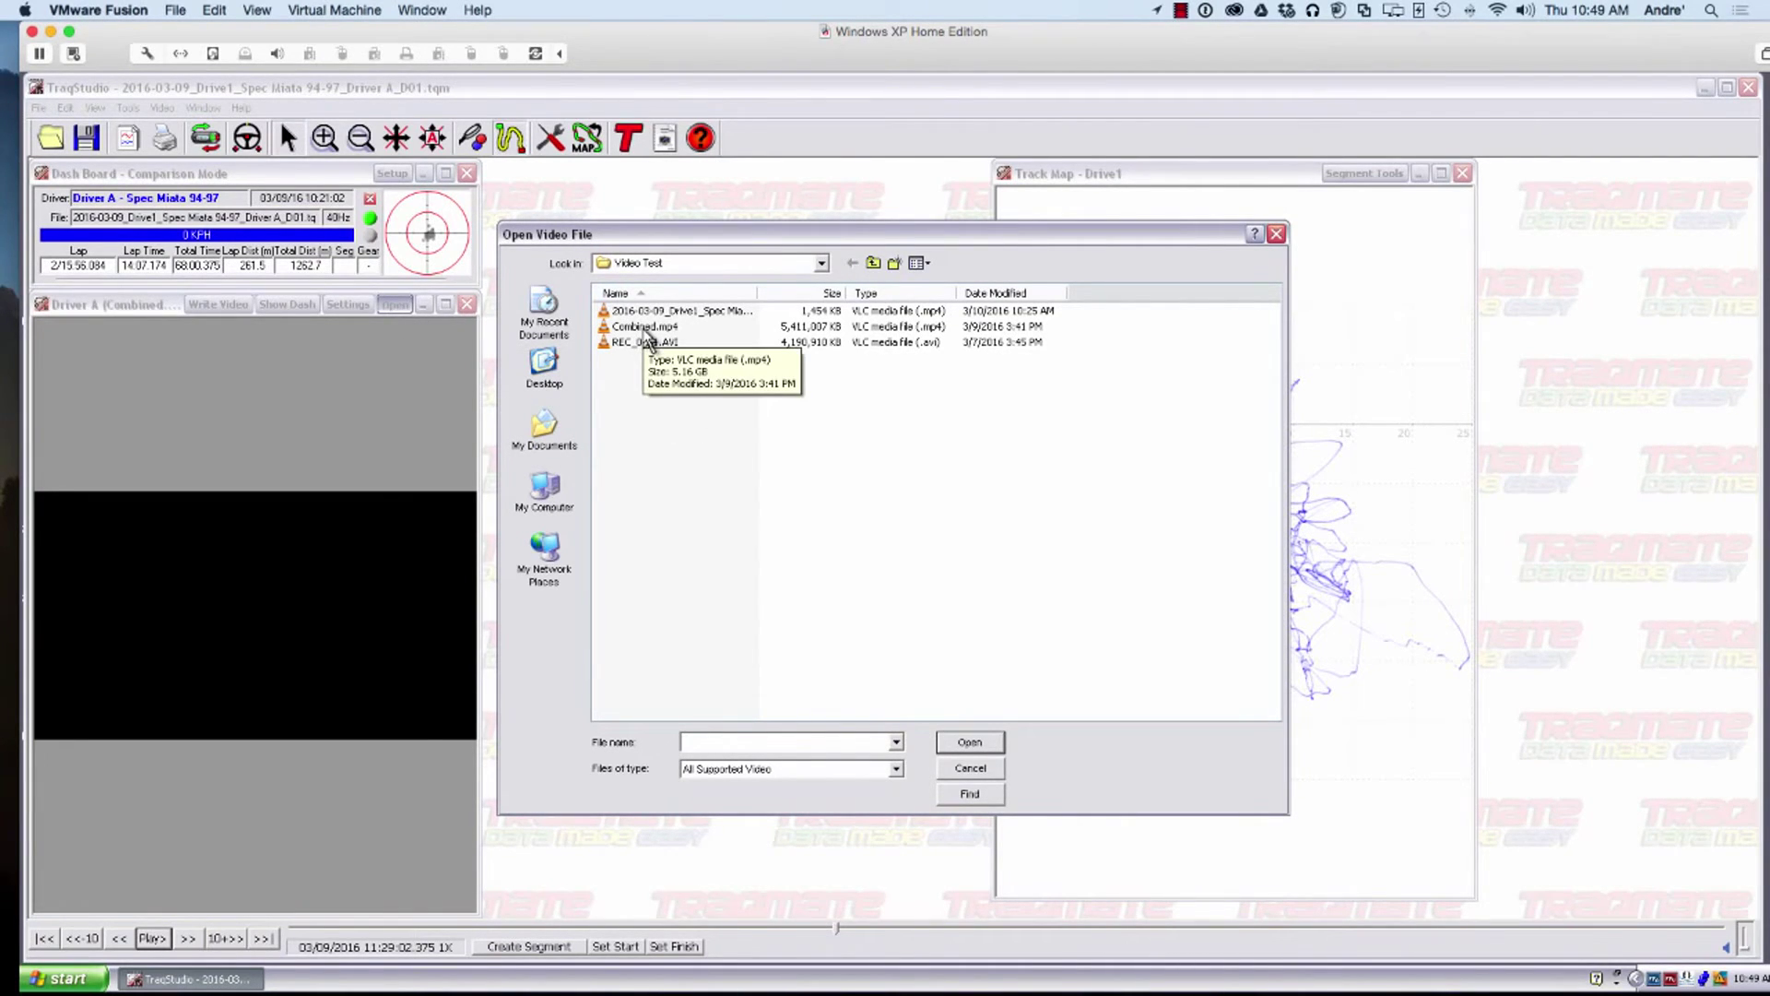
pyautogui.click(645, 328)
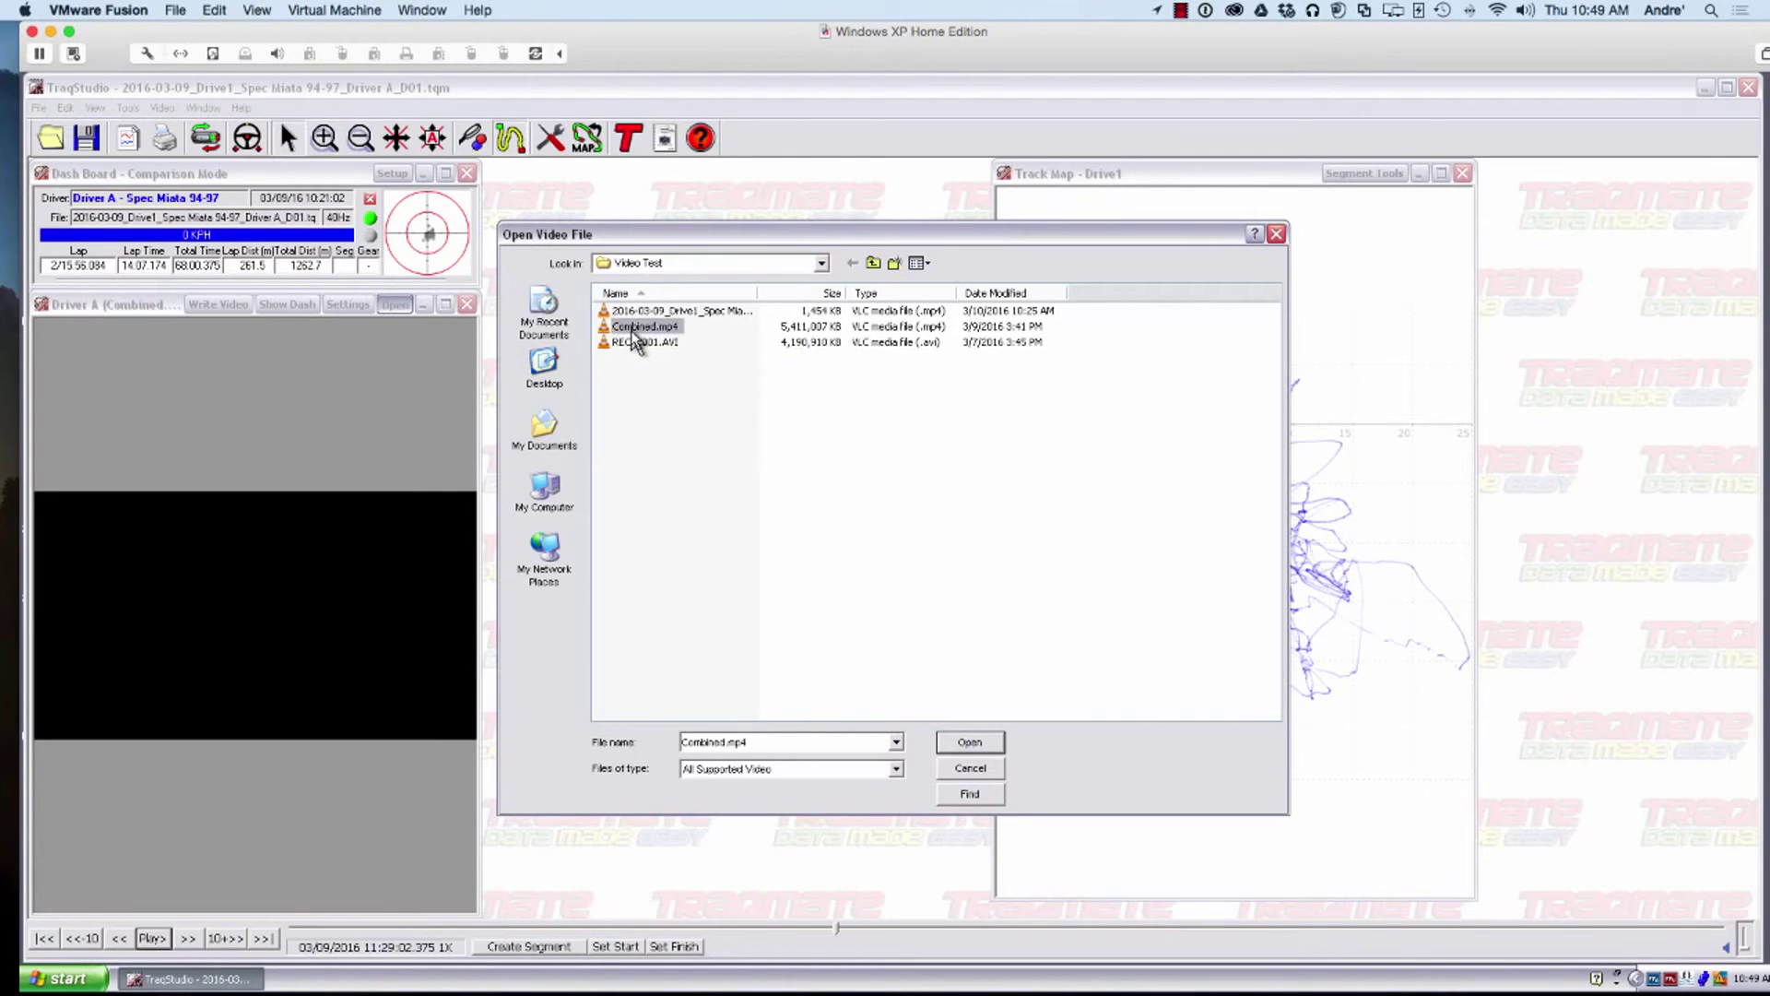
pyautogui.click(966, 749)
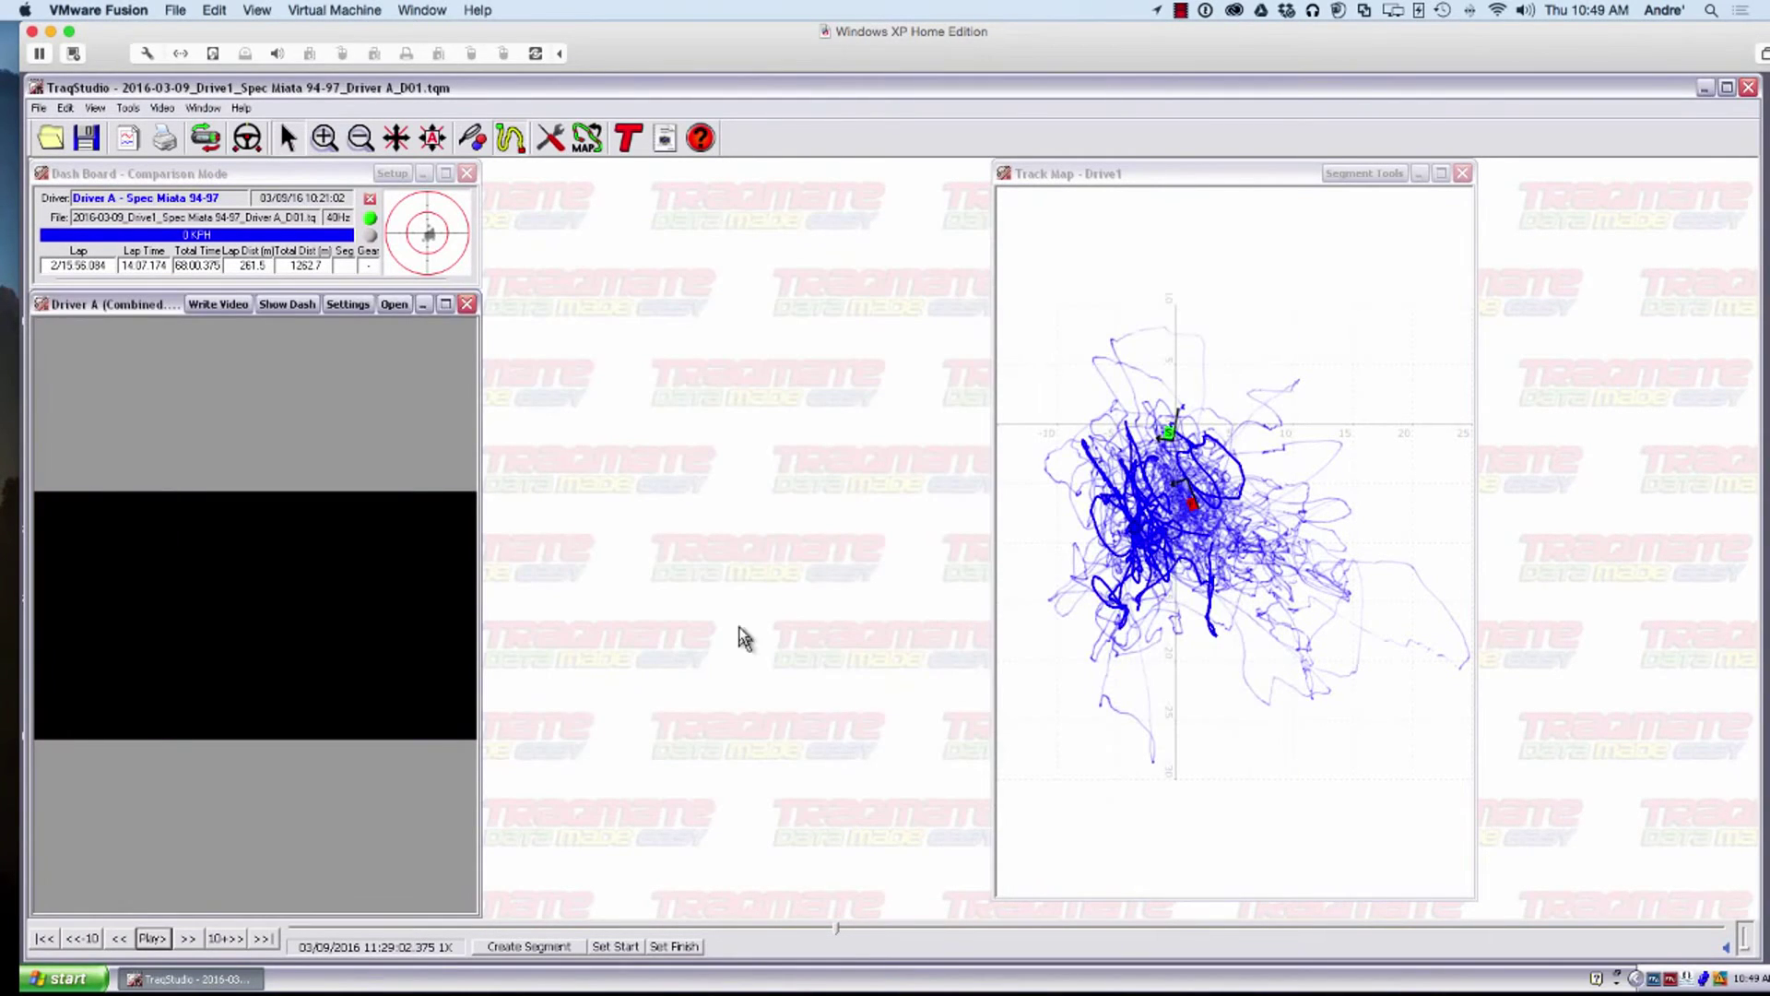
# - Widen Driver A's video window and scrub the session from its start forward and back to check the combined video
pyautogui.moveTo(480, 430); pyautogui.dragTo(582, 431)
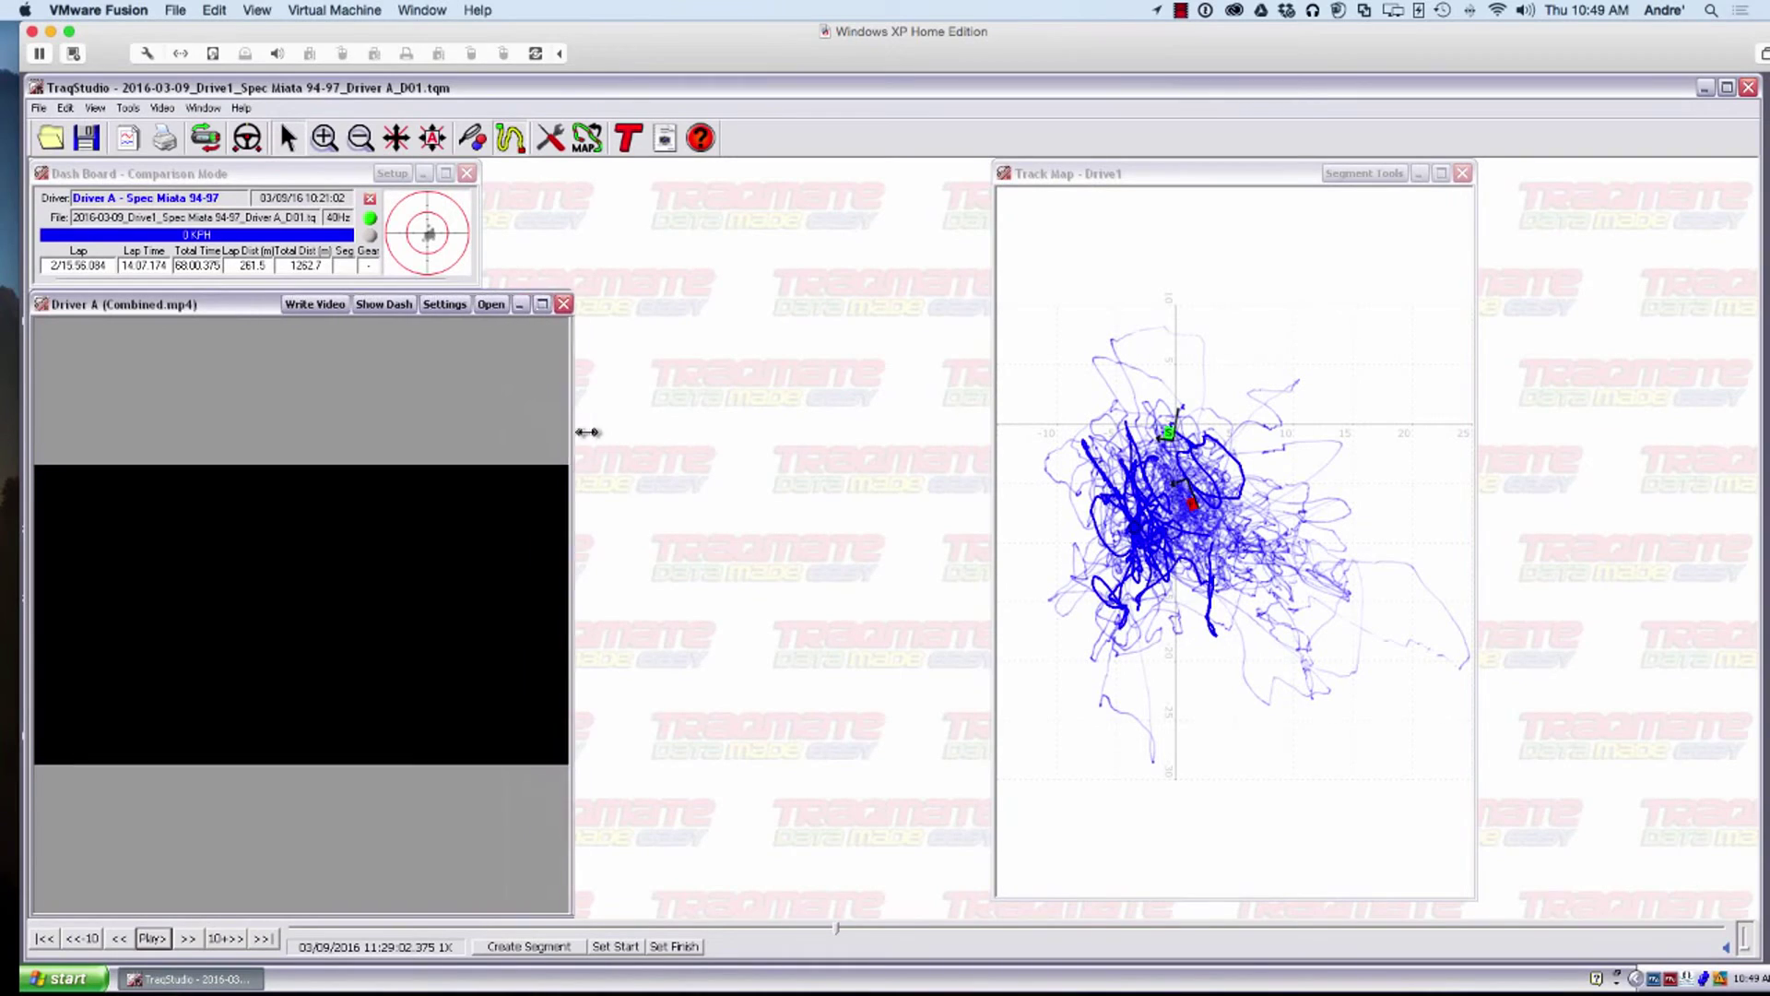
pyautogui.moveTo(838, 928); pyautogui.dragTo(286, 938)
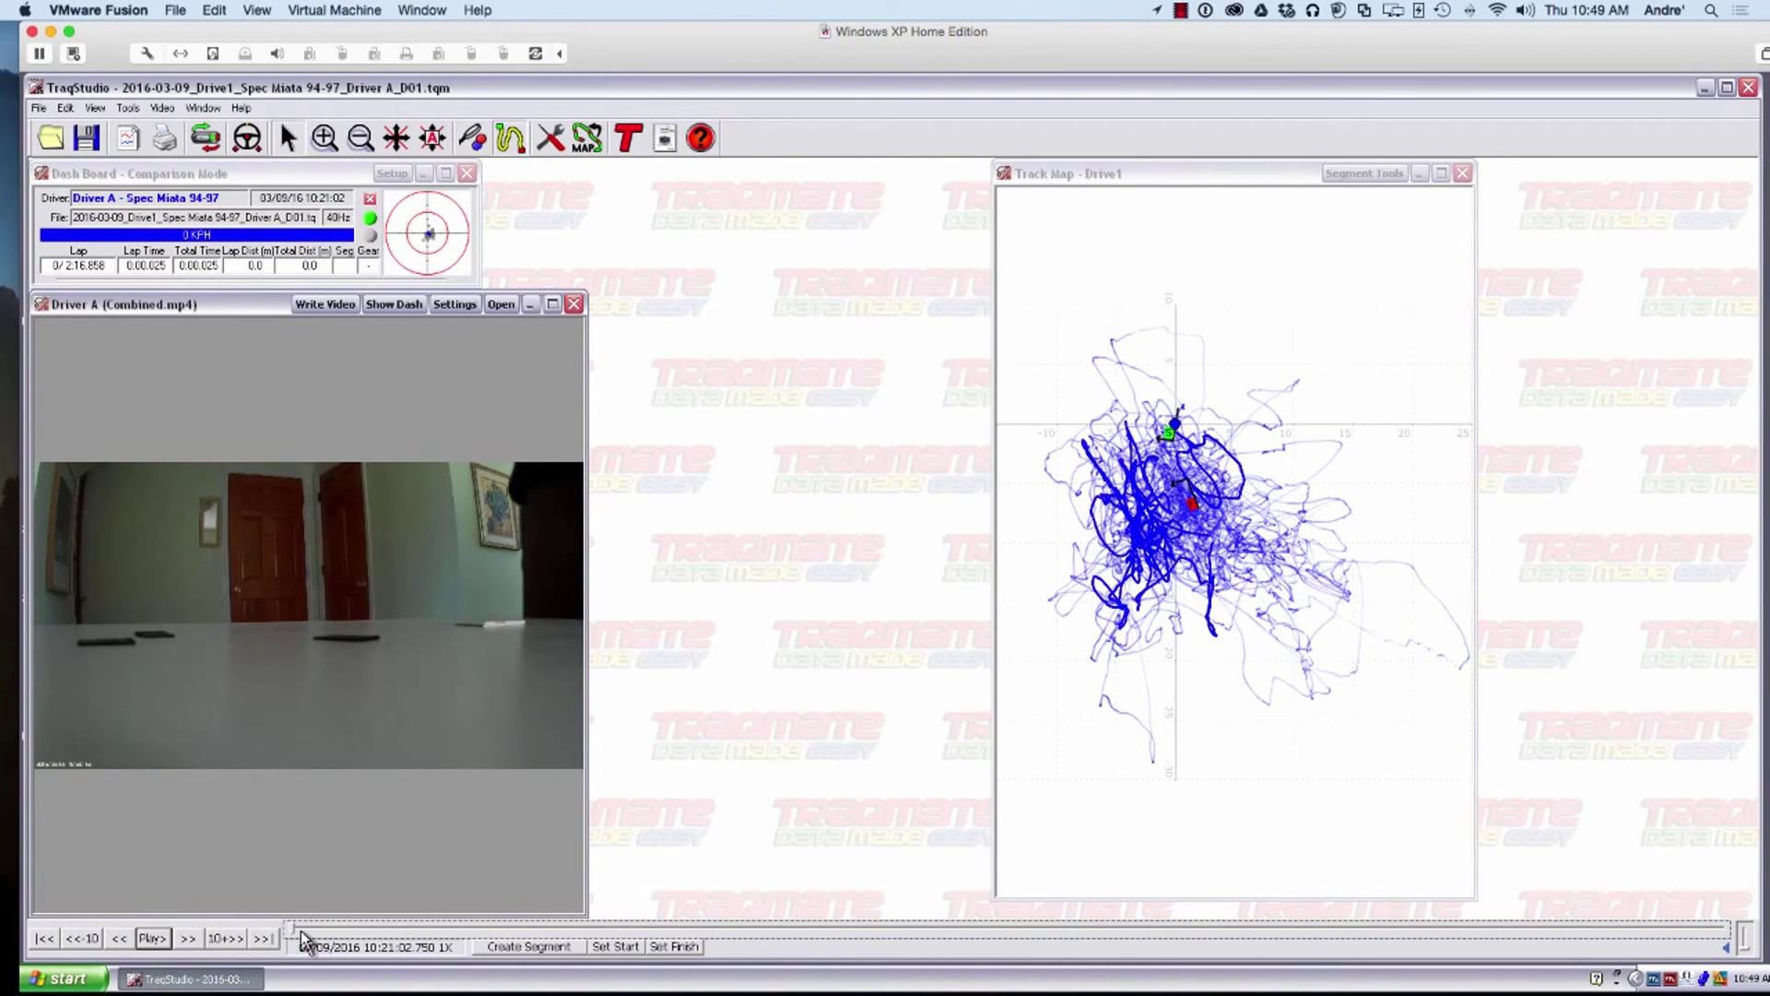
pyautogui.moveTo(291, 927); pyautogui.dragTo(651, 928)
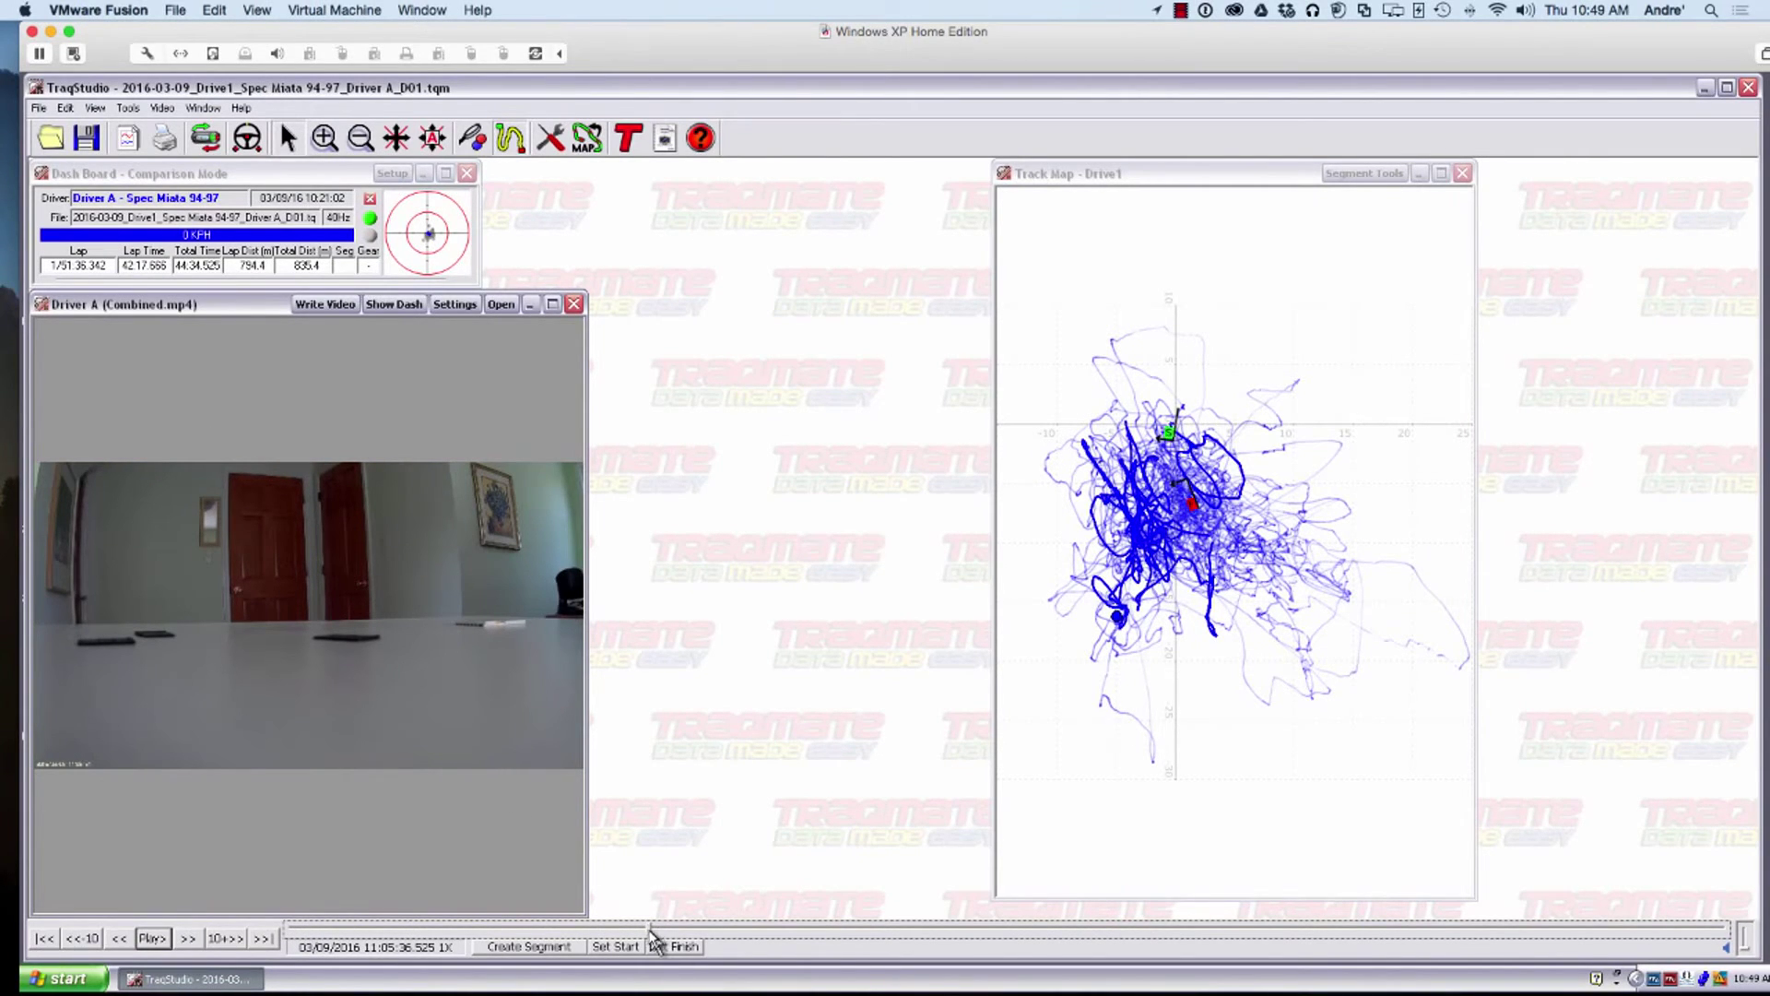
pyautogui.moveTo(653, 929); pyautogui.dragTo(291, 927)
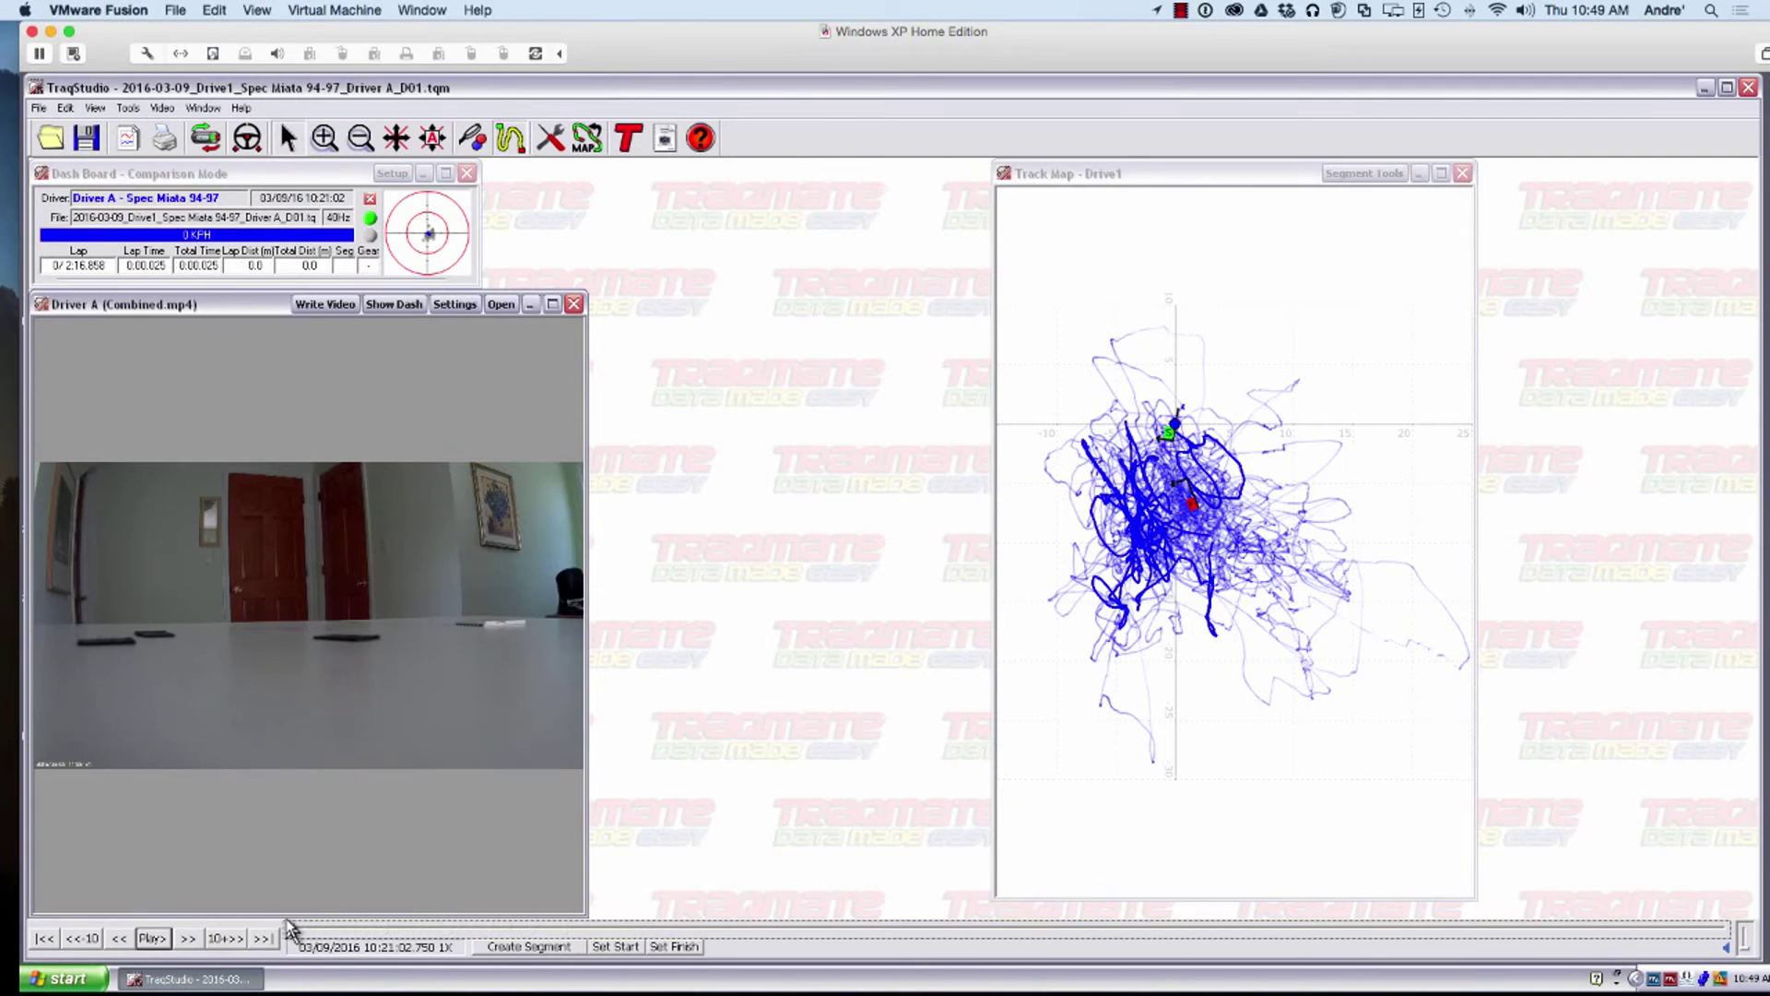
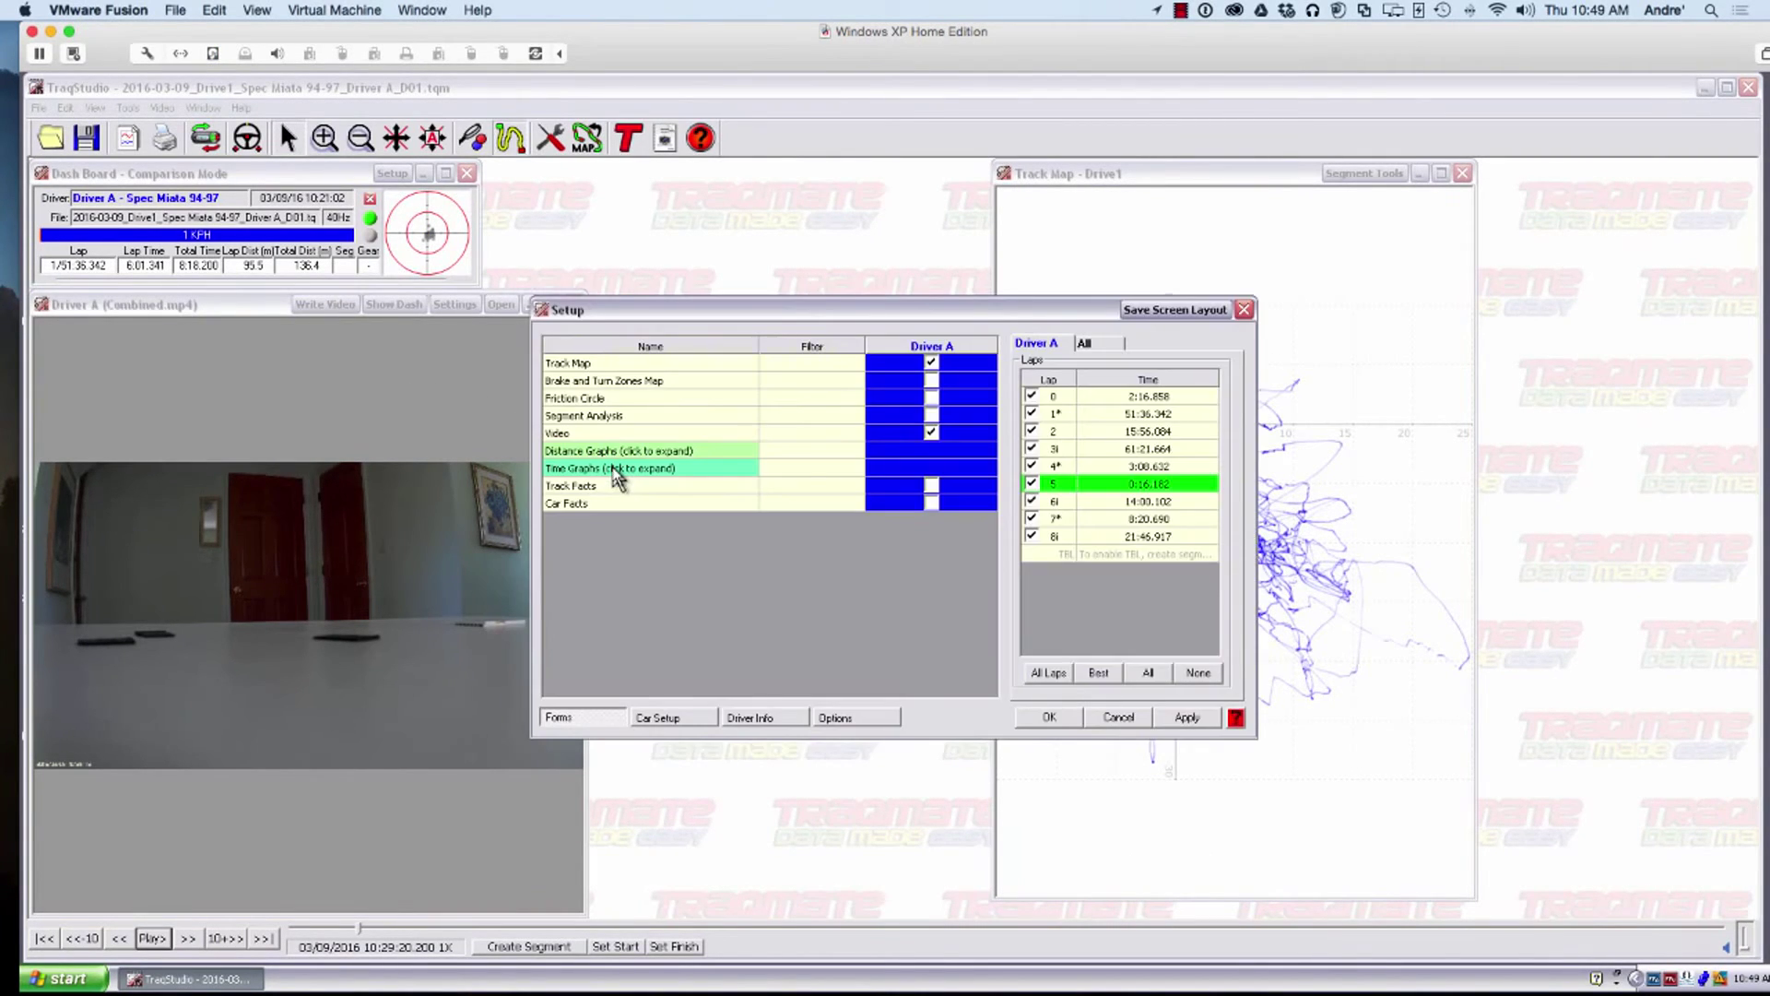
# - Enable the Velocity Vs Distance graph for Driver A, restrict the laps to the best one, and accept the dashboard setup
pyautogui.click(620, 453)
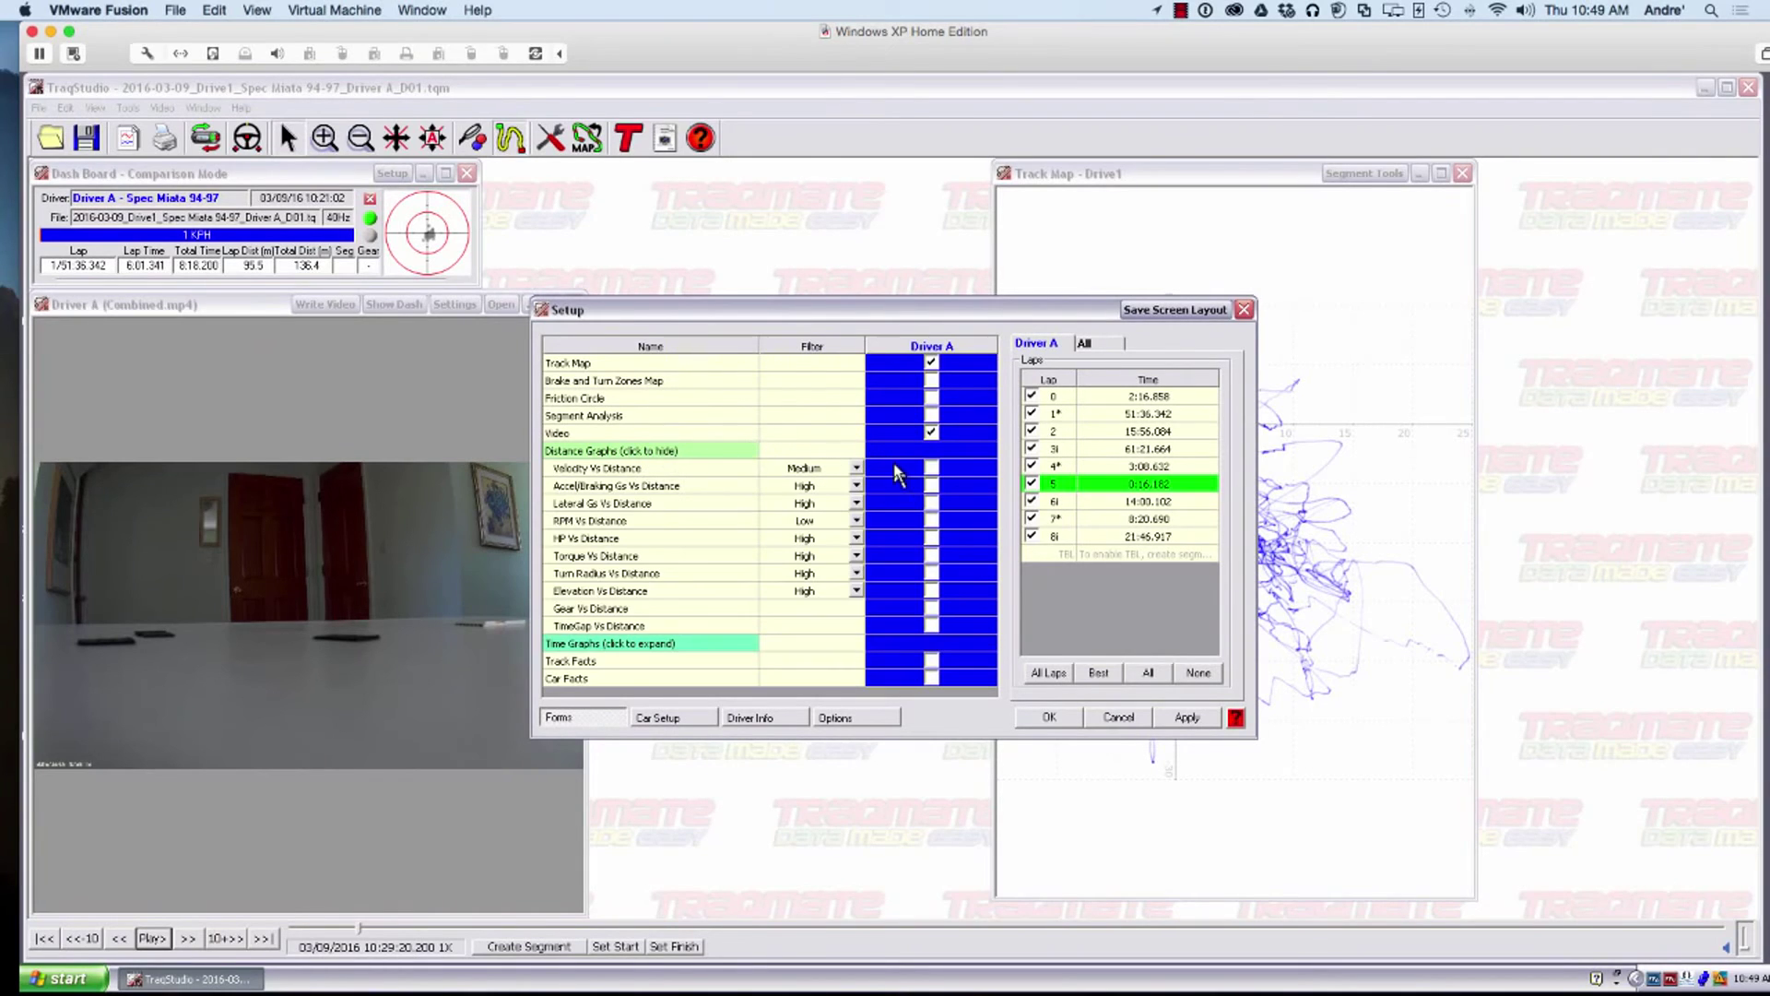
pyautogui.click(931, 468)
pyautogui.click(1098, 672)
pyautogui.click(1053, 717)
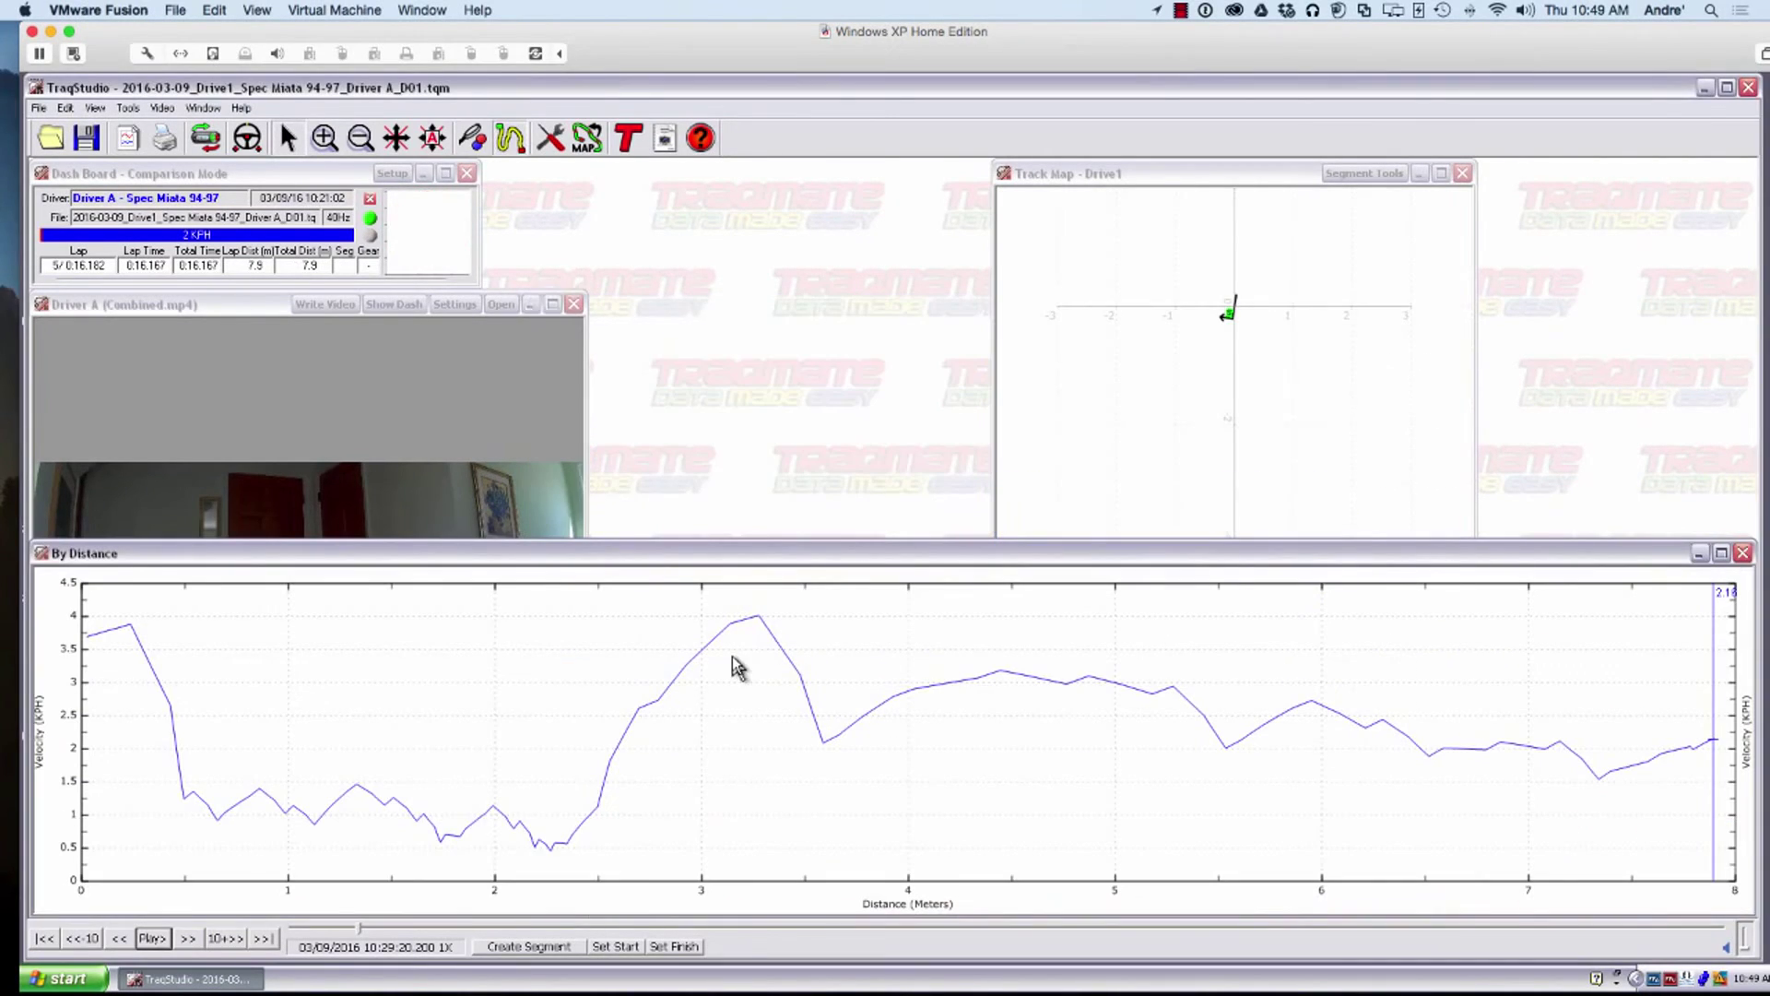
# - Alternate between Driver A's video window and the By Distance graph, and move the session position forward to compare them
pyautogui.click(235, 314)
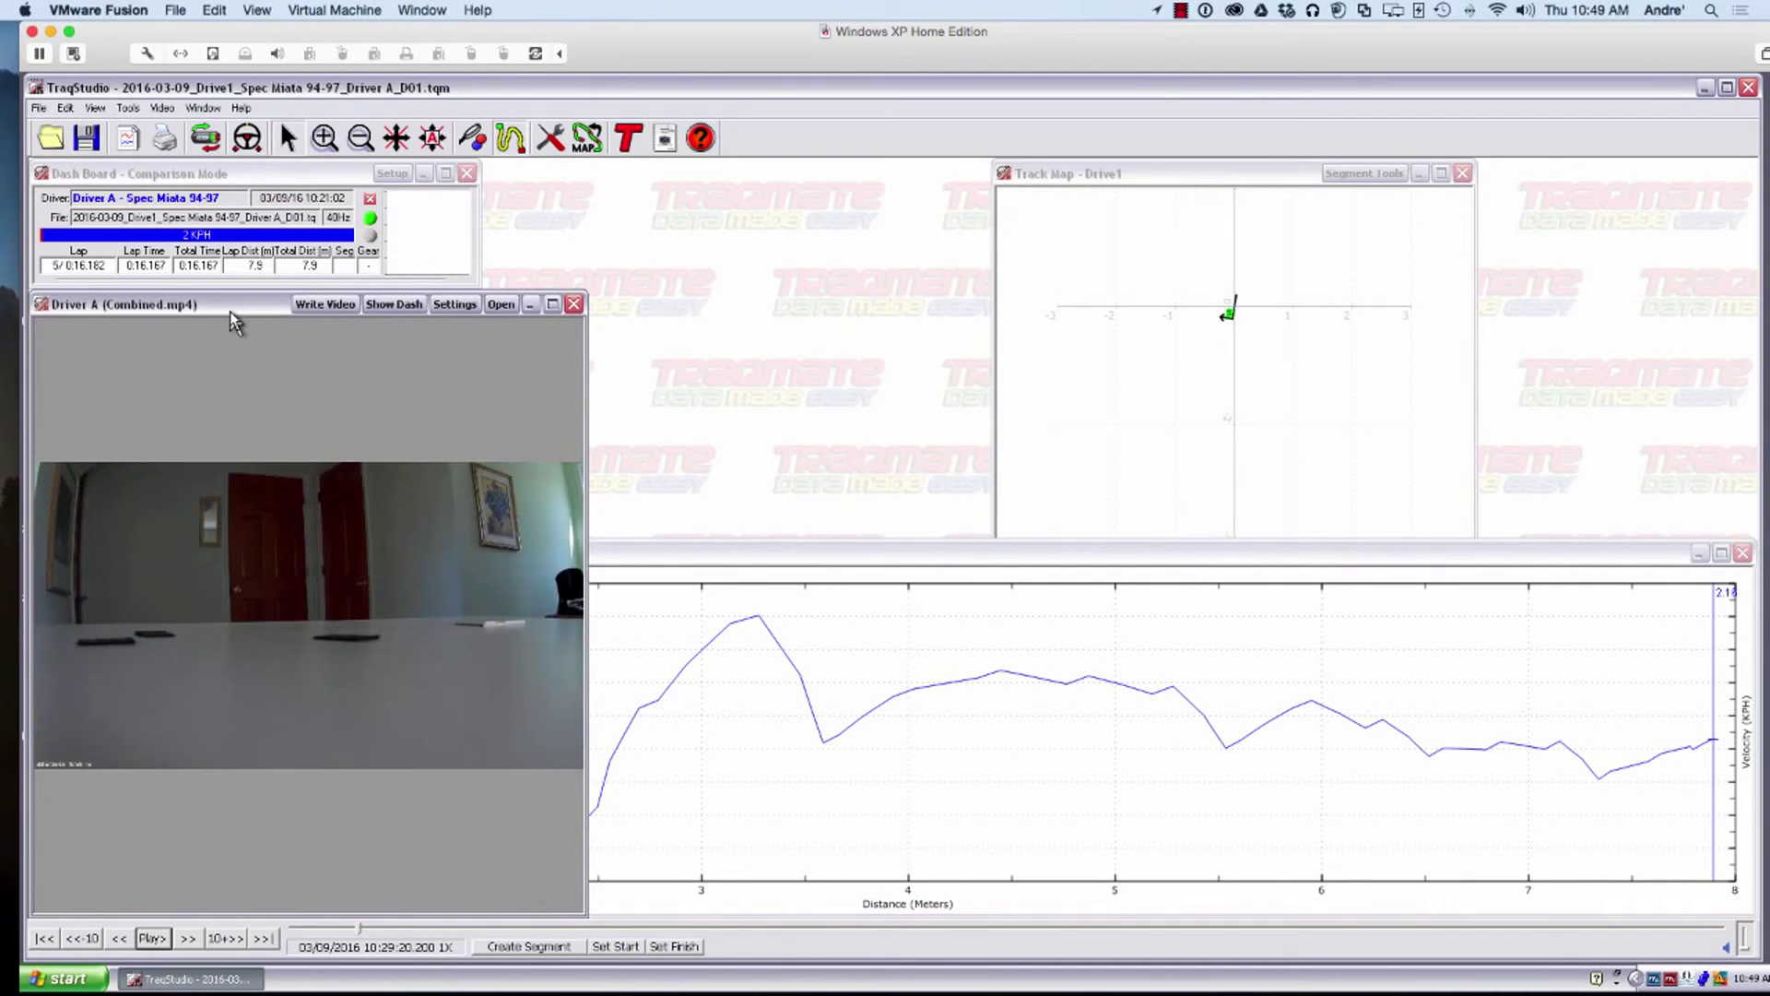
pyautogui.click(762, 553)
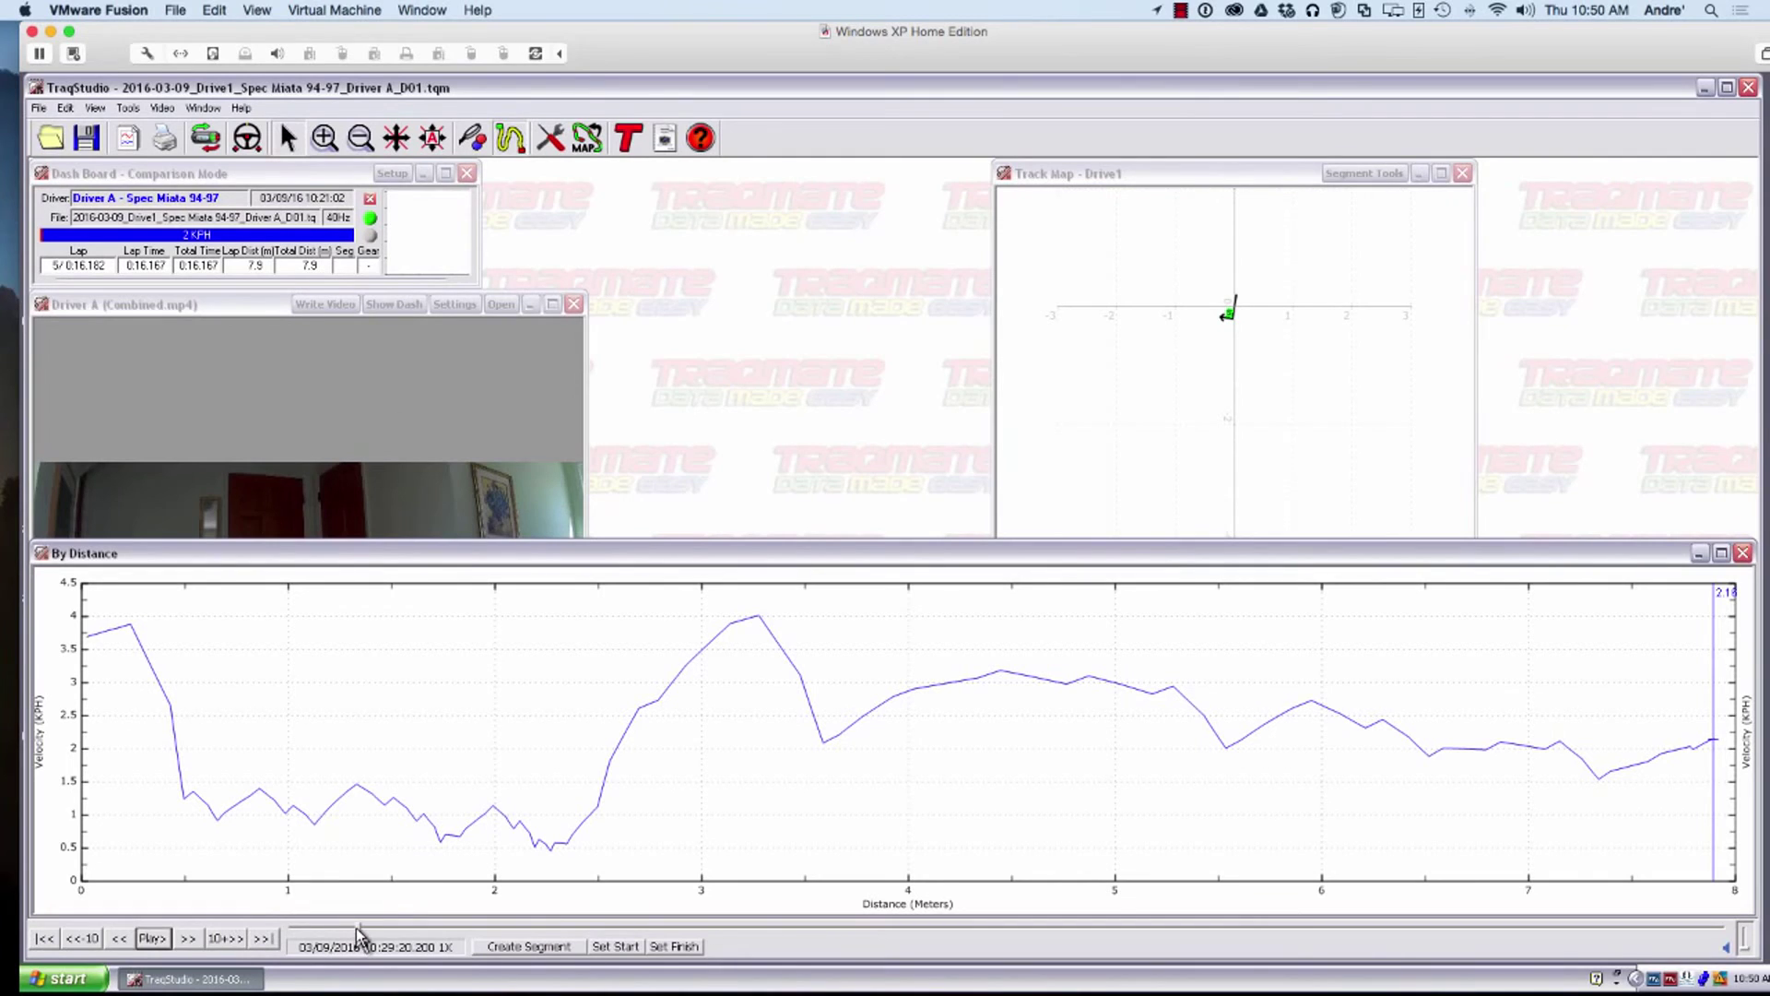
pyautogui.moveTo(358, 927); pyautogui.dragTo(399, 929)
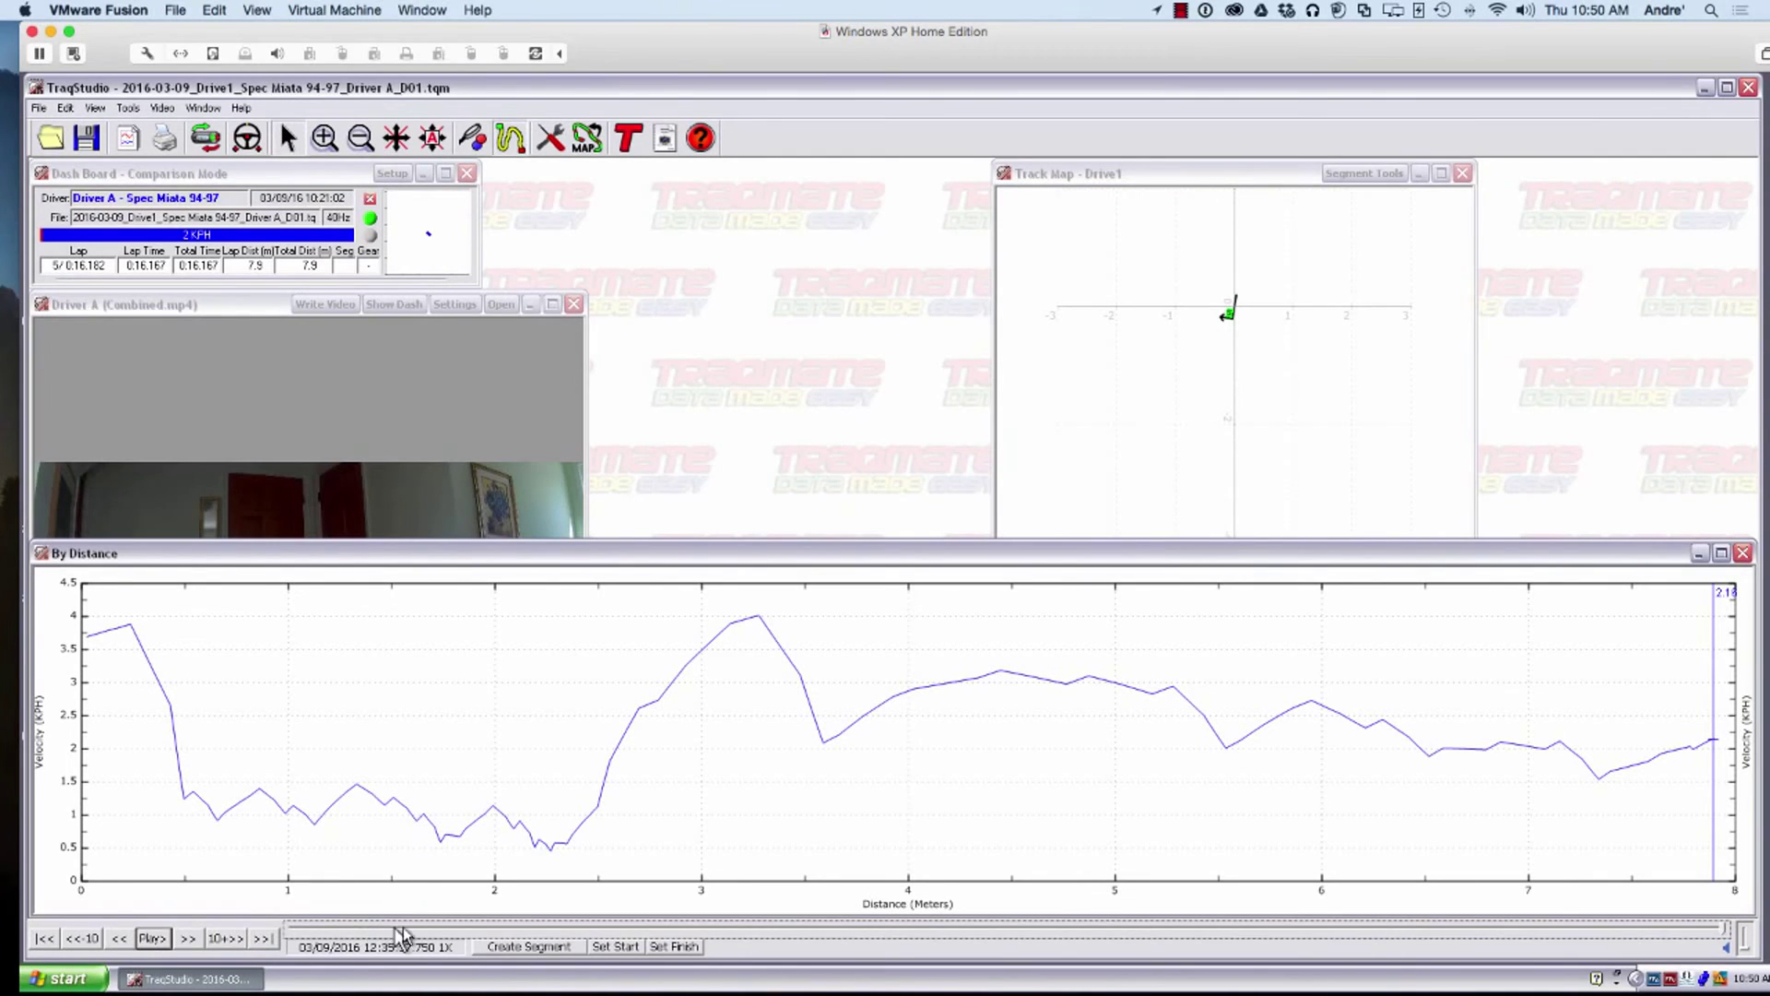
pyautogui.click(236, 335)
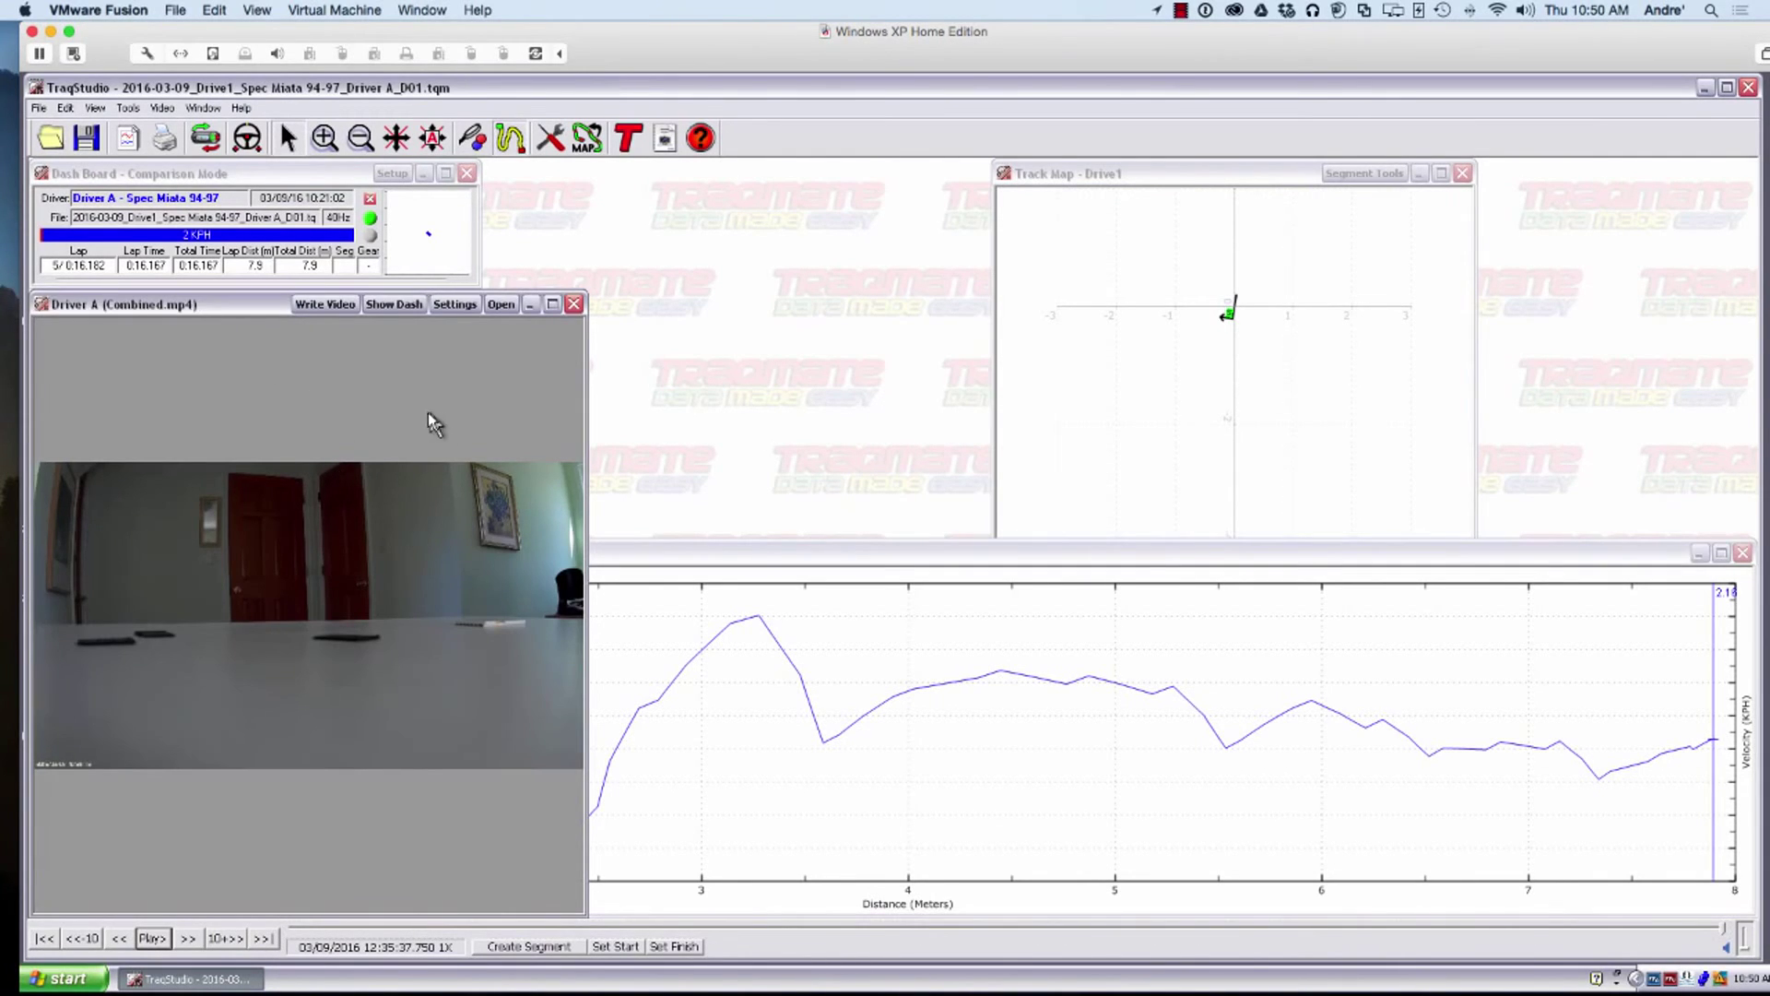
# - Preview the dash overlay on Driver A's video, hide it again, and open the video creation window for writing the video
pyautogui.click(398, 305)
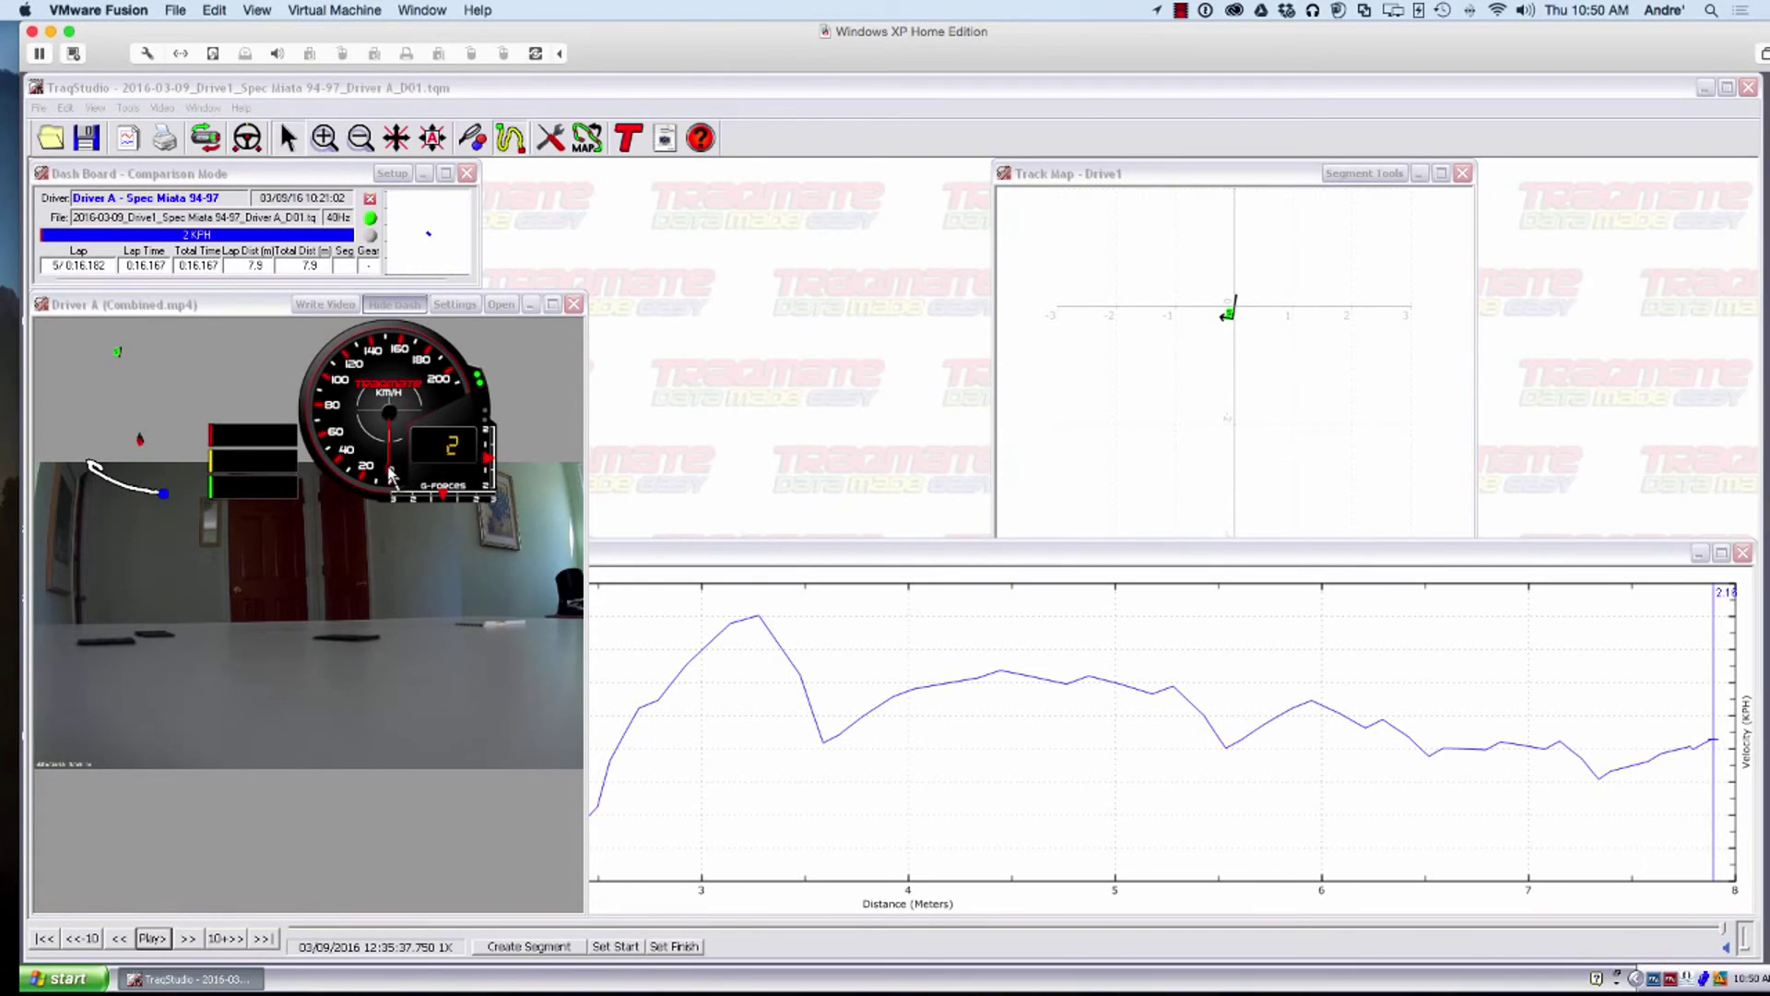
pyautogui.click(395, 306)
pyautogui.click(330, 306)
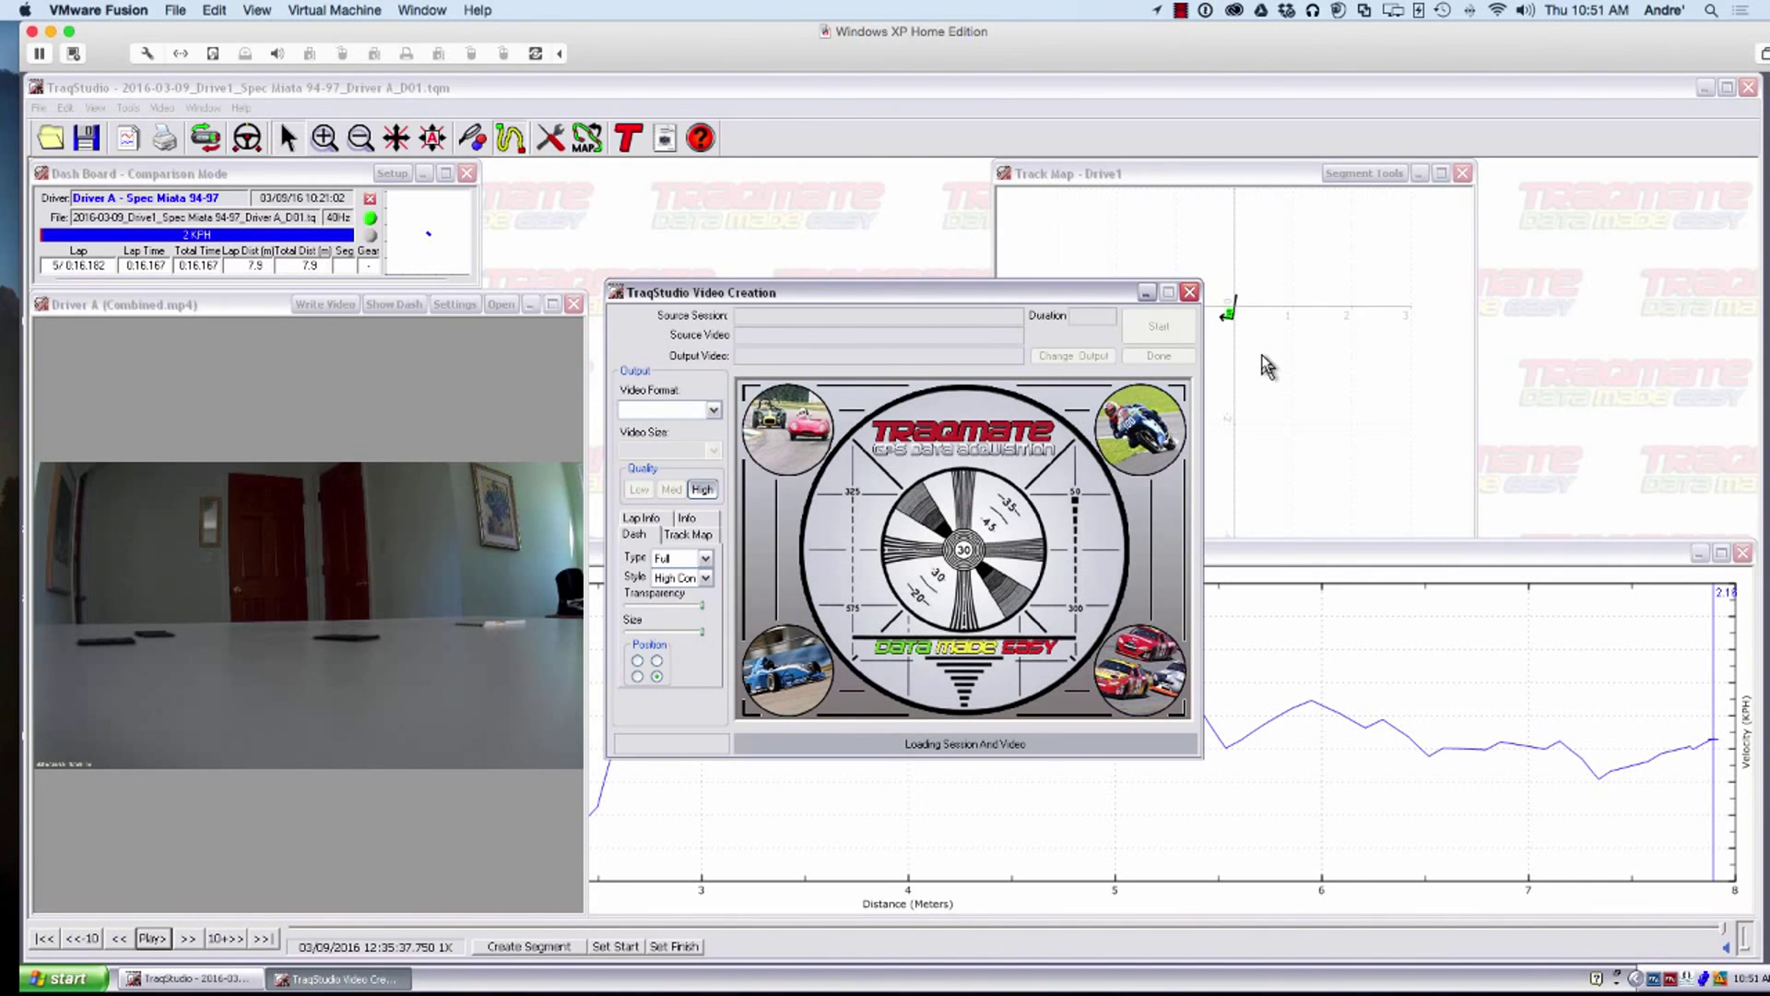
pyautogui.click(1180, 11)
pyautogui.click(1188, 35)
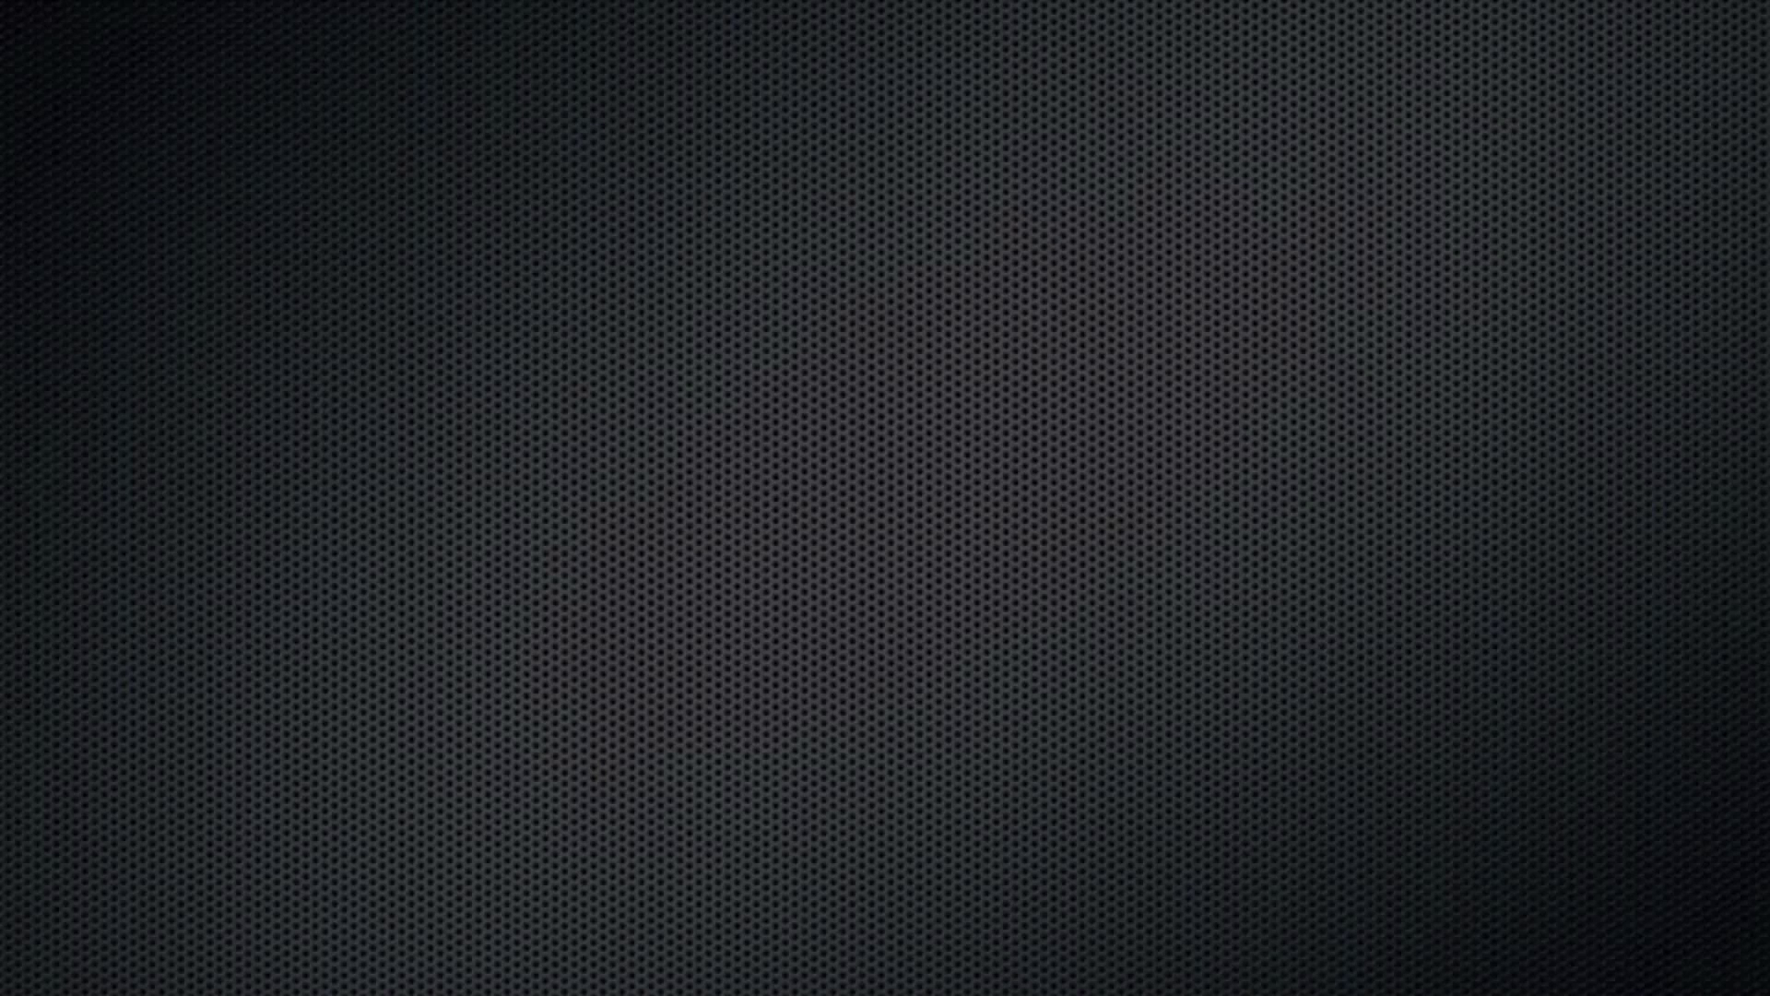